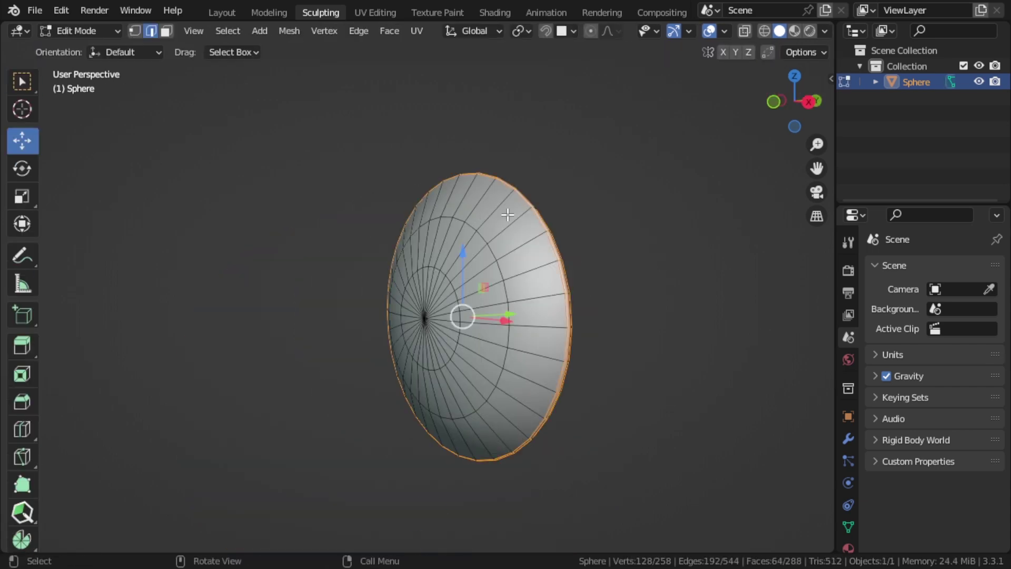
Thicken the shield's outer edge ring and orbit to view the bowl head-on.
{"action": "left_click", "coordinate": [700, 219]}
{"action": "mouse_move", "coordinate": [700, 219]}
{"action": "middle_mouse_down"}
{"action": "mouse_move", "coordinate": [581, 85]}
{"action": "mouse_move", "coordinate": [549, 217]}
{"action": "middle_mouse_up"}
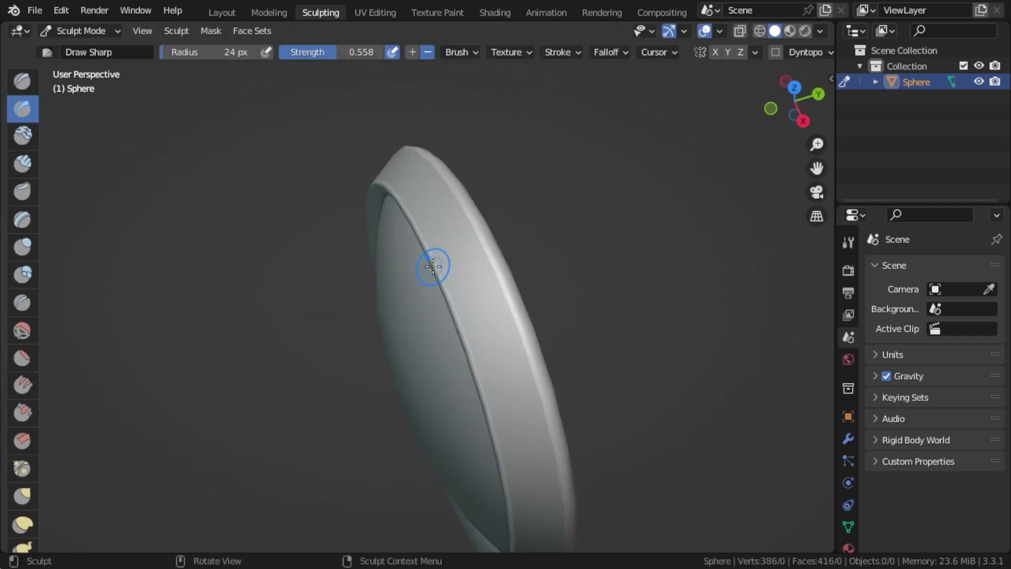
{"action": "middle_click_drag", "start_coordinate": [433, 266], "coordinate": [401, 543]}
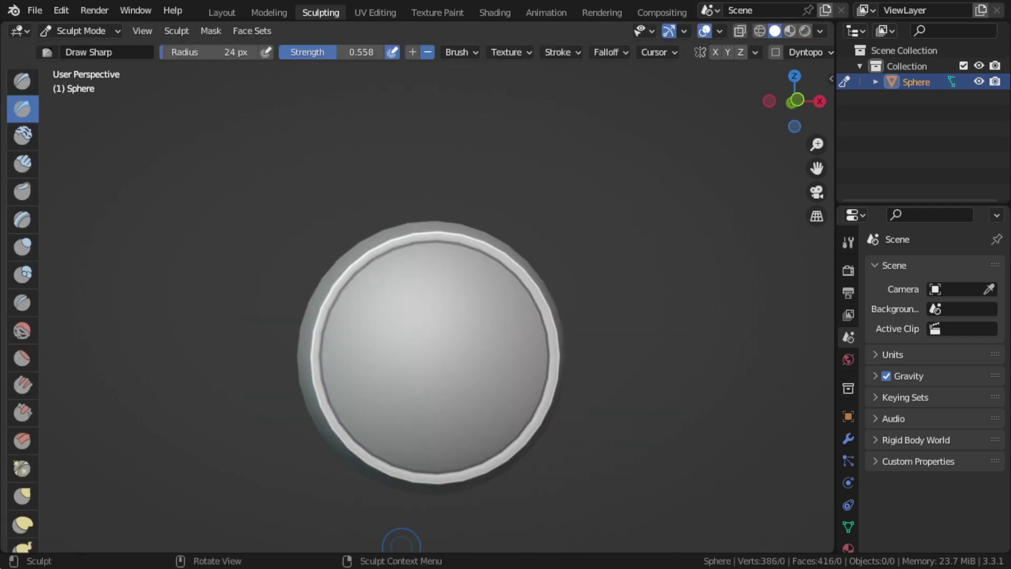
Frame the bowl in front view and shrink the brush radius for finer detail.
{"action": "middle_click_drag", "start_coordinate": [192, 471], "coordinate": [568, 259]}
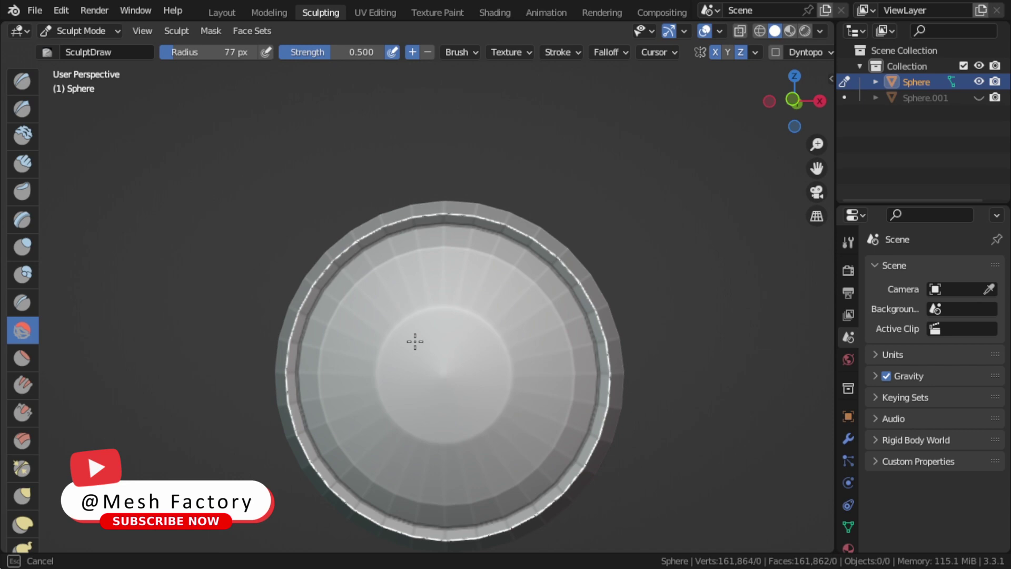
{"action": "mouse_move", "coordinate": [415, 341]}
{"action": "middle_mouse_down"}
{"action": "mouse_move", "coordinate": [370, 240]}
{"action": "mouse_move", "coordinate": [496, 366]}
{"action": "mouse_move", "coordinate": [479, 424]}
{"action": "mouse_move", "coordinate": [417, 214]}
{"action": "middle_mouse_up"}
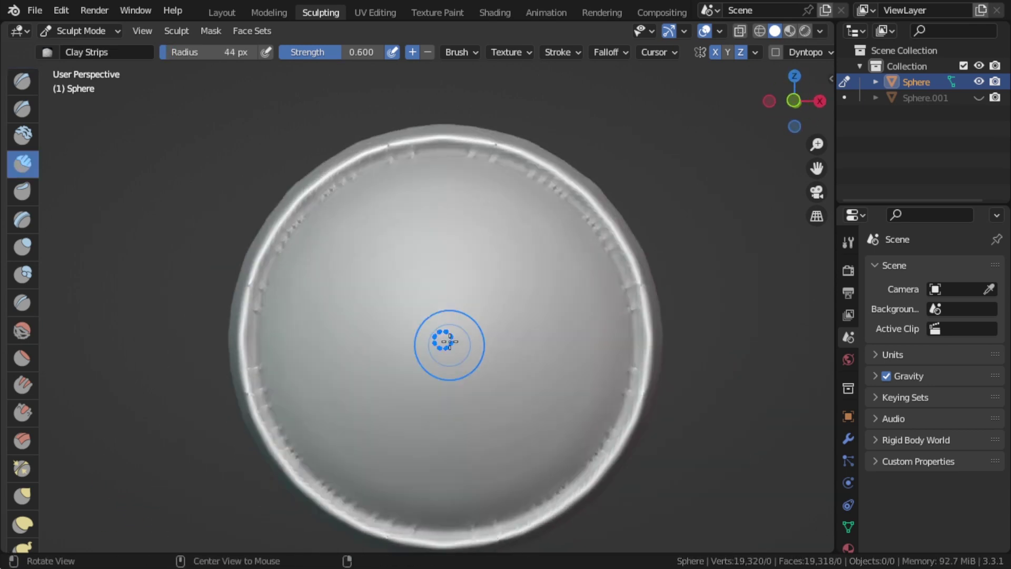
{"action": "scroll", "coordinate": [462, 340], "scroll_direction": "up", "scroll_amount": 2}
{"action": "key", "text": "KP_1"}
{"action": "middle_click_drag", "start_coordinate": [458, 339], "coordinate": [458, 329]}
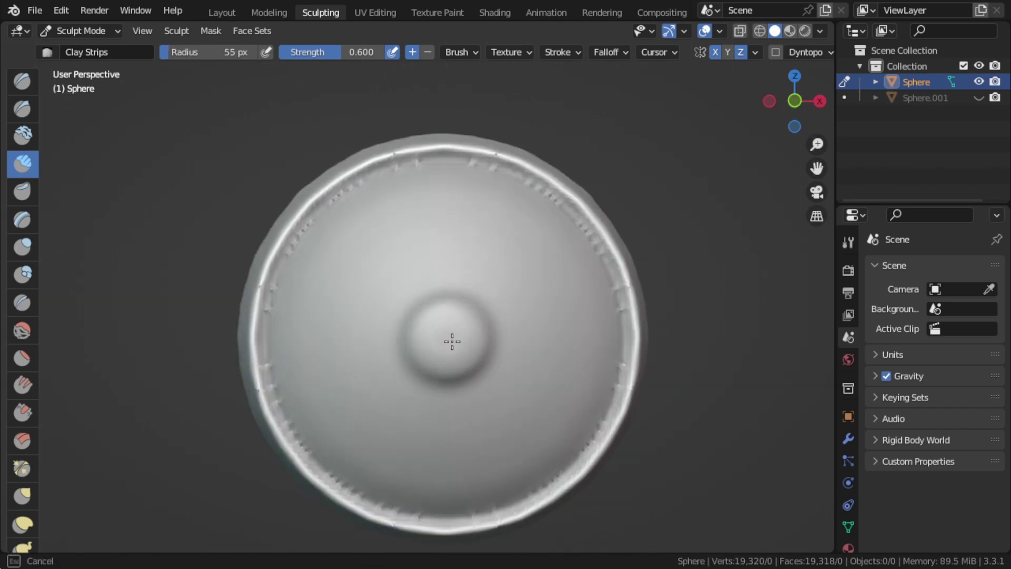
{"action": "key", "text": "f"}
{"action": "left_click", "coordinate": [442, 348]}
{"action": "scroll", "coordinate": [486, 298], "scroll_direction": "up", "scroll_amount": 3}
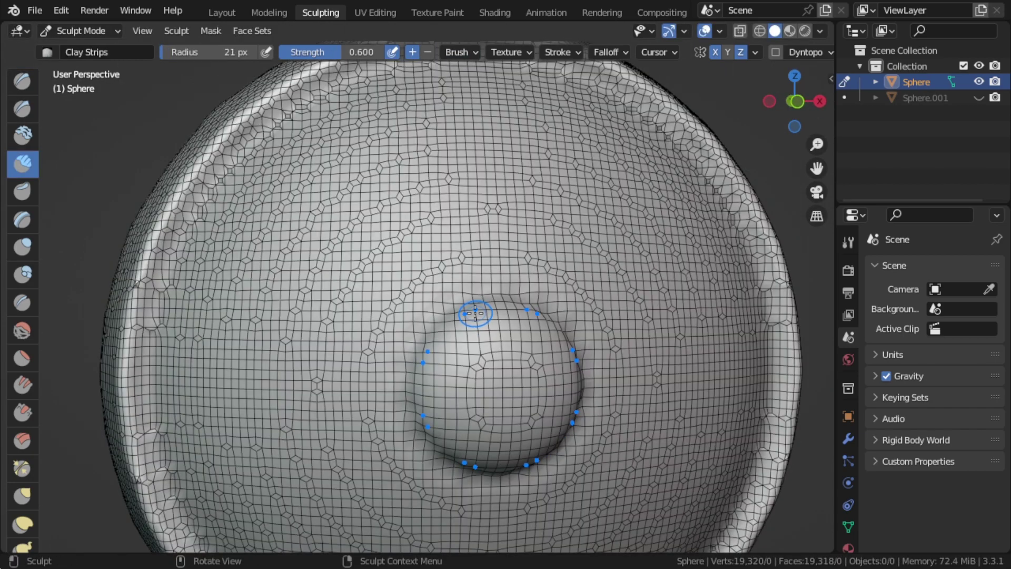
Voxel-remesh the shield at 0.005 m into a dense smooth surface.
{"action": "key", "text": "shift+r"}
{"action": "left_click", "coordinate": [445, 376]}
{"action": "key", "text": "ctrl+r"}
{"action": "left_click", "coordinate": [405, 347]}
{"action": "middle_click_drag", "start_coordinate": [405, 347], "coordinate": [427, 302]}
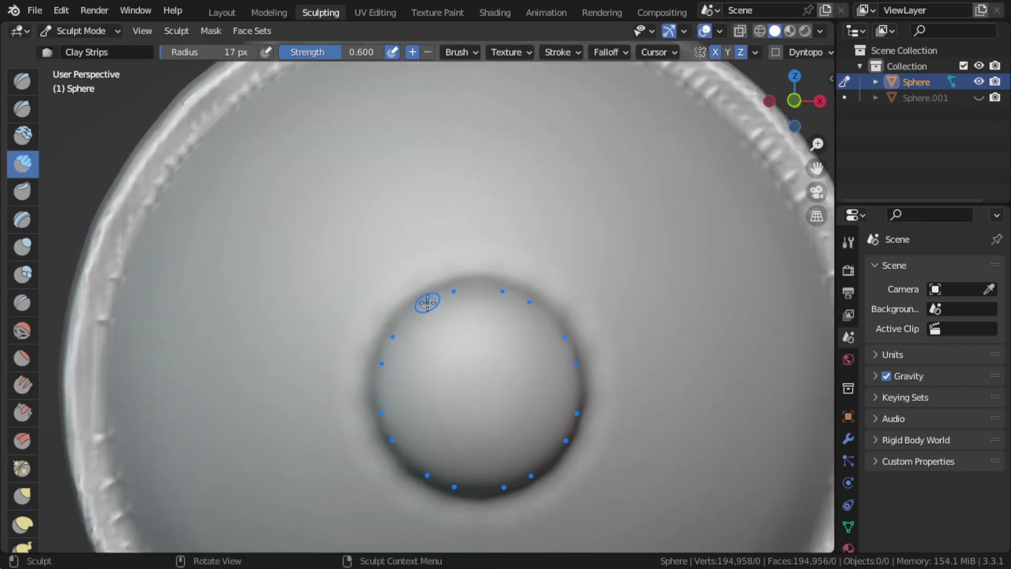
Carve a sharp groove ring around the central bump with Draw Sharp.
{"action": "key", "text": "shift+space"}
{"action": "scroll", "coordinate": [461, 283], "scroll_direction": "down", "scroll_amount": 5}
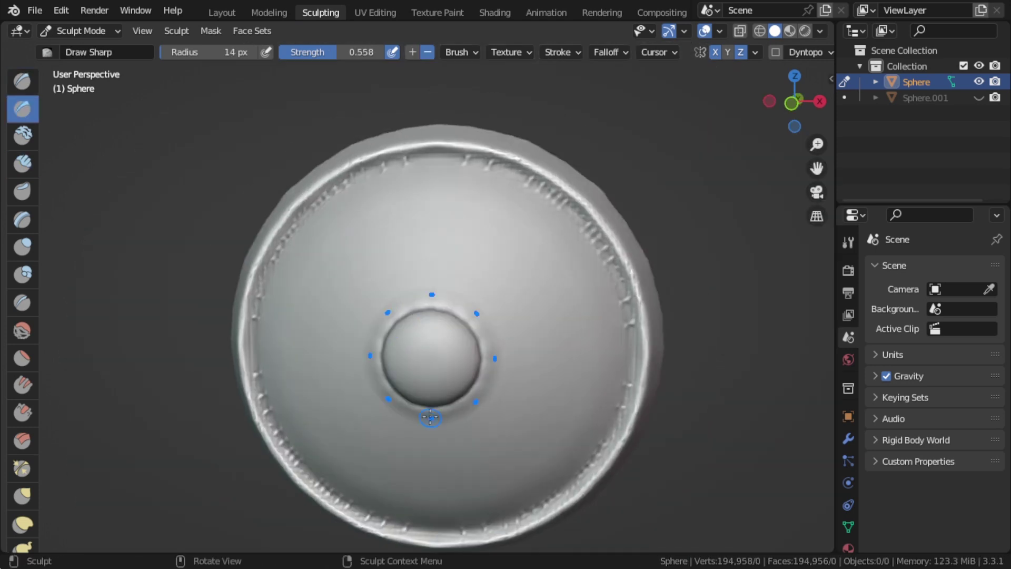
{"action": "scroll", "coordinate": [474, 295], "scroll_direction": "up", "scroll_amount": 4}
{"action": "scroll", "coordinate": [452, 367], "scroll_direction": "down", "scroll_amount": 4}
{"action": "scroll", "coordinate": [451, 367], "scroll_direction": "up", "scroll_amount": 3}
{"action": "left_click_drag", "start_coordinate": [453, 274], "coordinate": [468, 279]}
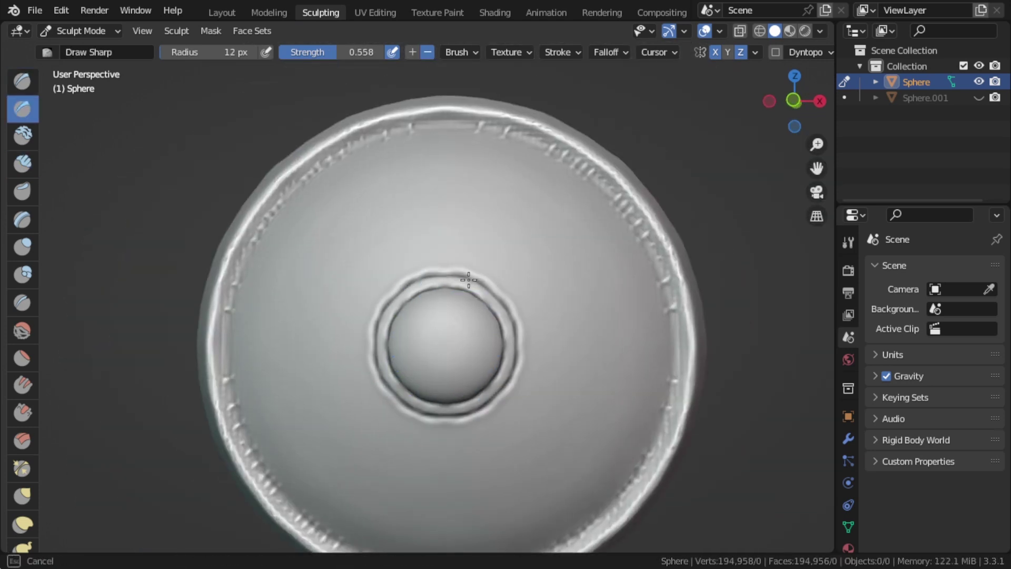
{"action": "scroll", "coordinate": [508, 387], "scroll_direction": "down", "scroll_amount": 3}
{"action": "key", "text": "KP_1"}
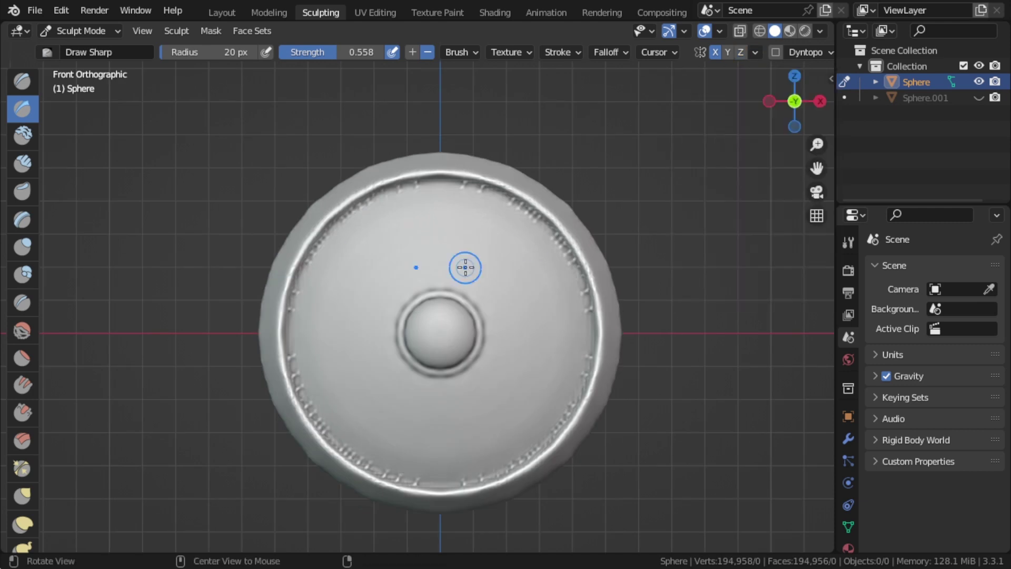
Mask the central bump and carve two straight vertical plank grooves.
{"action": "key", "text": "m"}
{"action": "scroll", "coordinate": [446, 333], "scroll_direction": "up", "scroll_amount": 1}
{"action": "left_click_drag", "start_coordinate": [444, 336], "coordinate": [434, 339]}
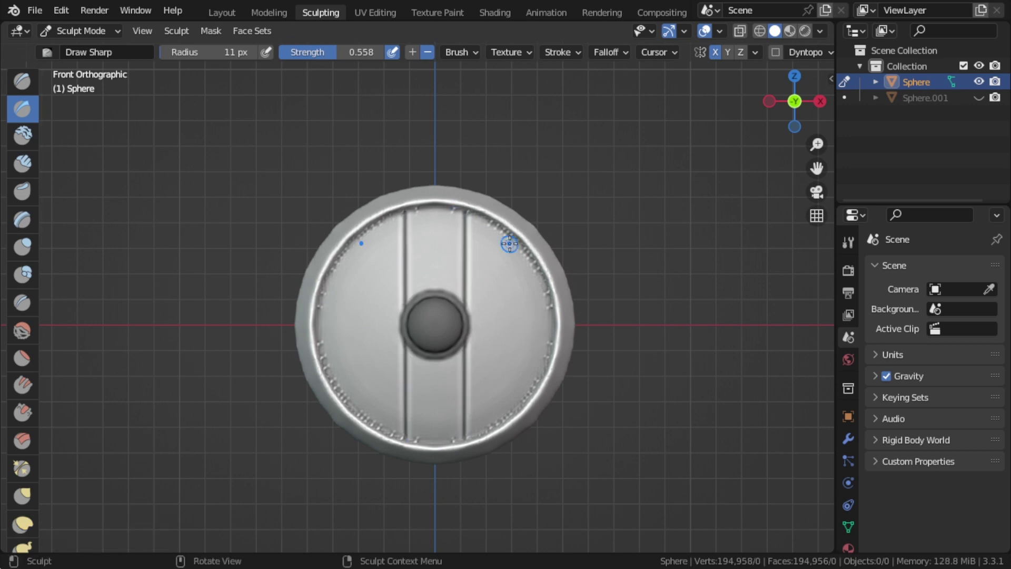
{"action": "middle_click_drag", "start_coordinate": [509, 244], "coordinate": [537, 370]}
{"action": "left_click_drag", "start_coordinate": [462, 208], "coordinate": [460, 429]}
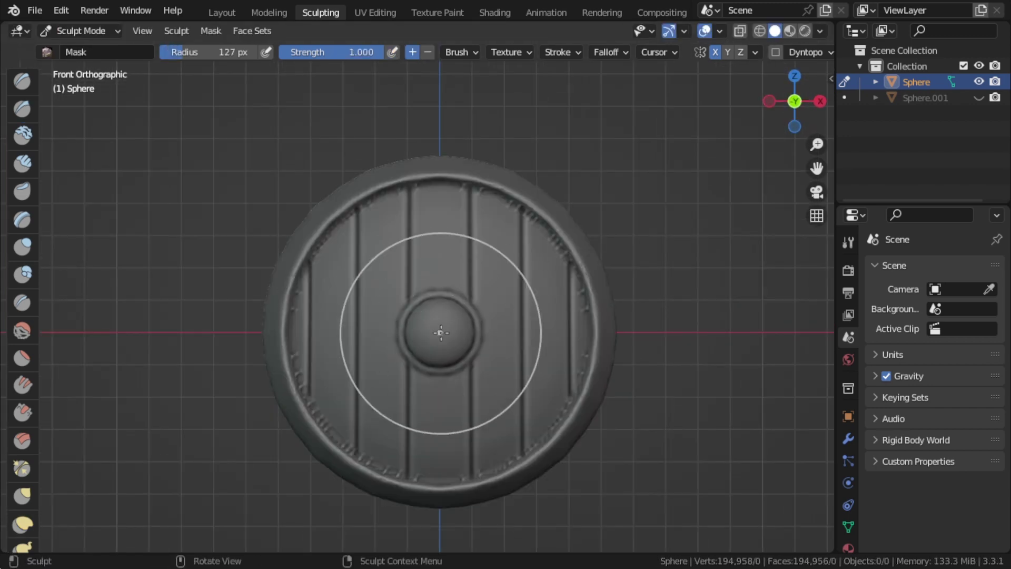
Invert the mask onto the inner planks and extract them as a new mesh.
{"action": "left_click", "coordinate": [441, 332], "text": "ctrl"}
{"action": "middle_click_drag", "start_coordinate": [441, 332], "coordinate": [421, 295]}
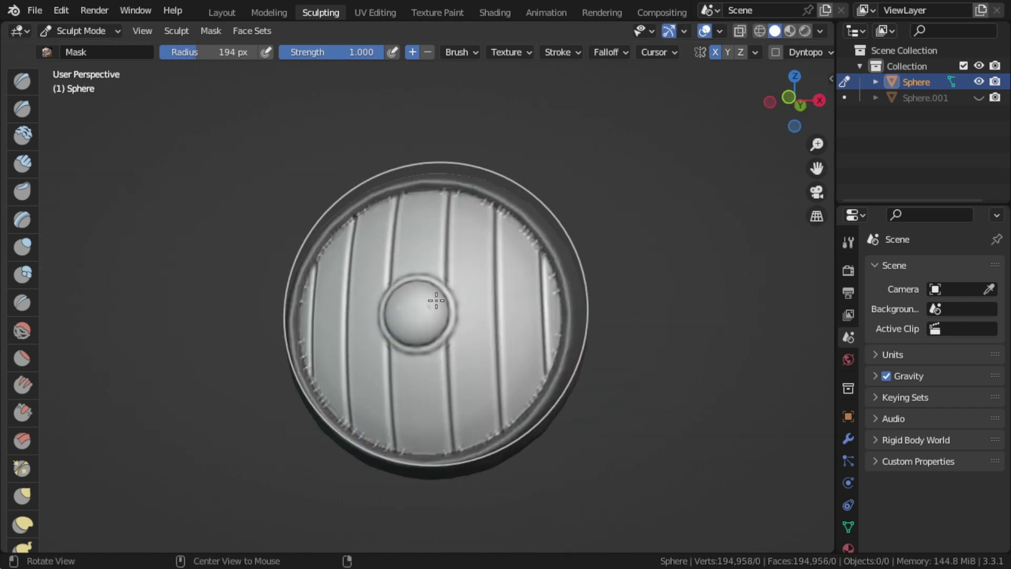
{"action": "key", "text": "ctrl+i"}
{"action": "left_click", "coordinate": [252, 31]}
{"action": "left_click", "coordinate": [285, 292]}
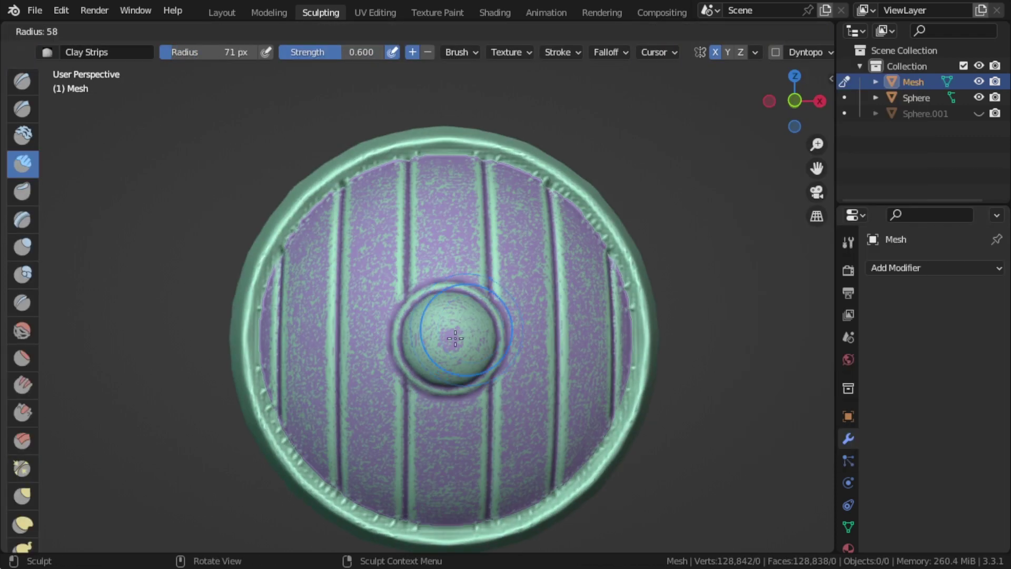
Draw straight spokes outward from the centre using Z radial symmetry and line strokes.
{"action": "left_click", "coordinate": [455, 338]}
{"action": "scroll", "coordinate": [455, 339], "scroll_direction": "up", "scroll_amount": 1}
{"action": "left_click", "coordinate": [755, 52]}
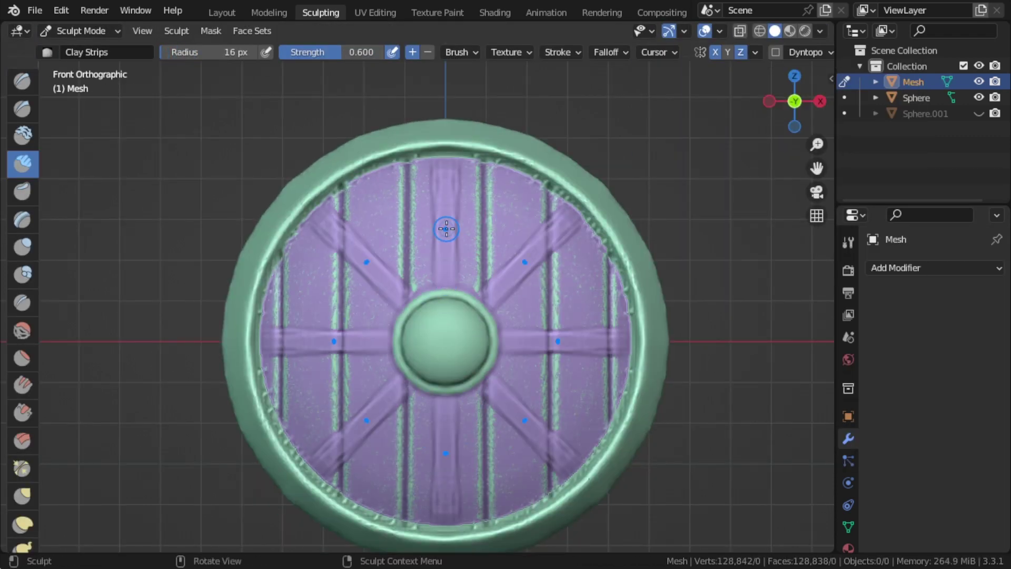
{"action": "left_click", "coordinate": [564, 187]}
{"action": "left_click_drag", "start_coordinate": [445, 285], "coordinate": [446, 163]}
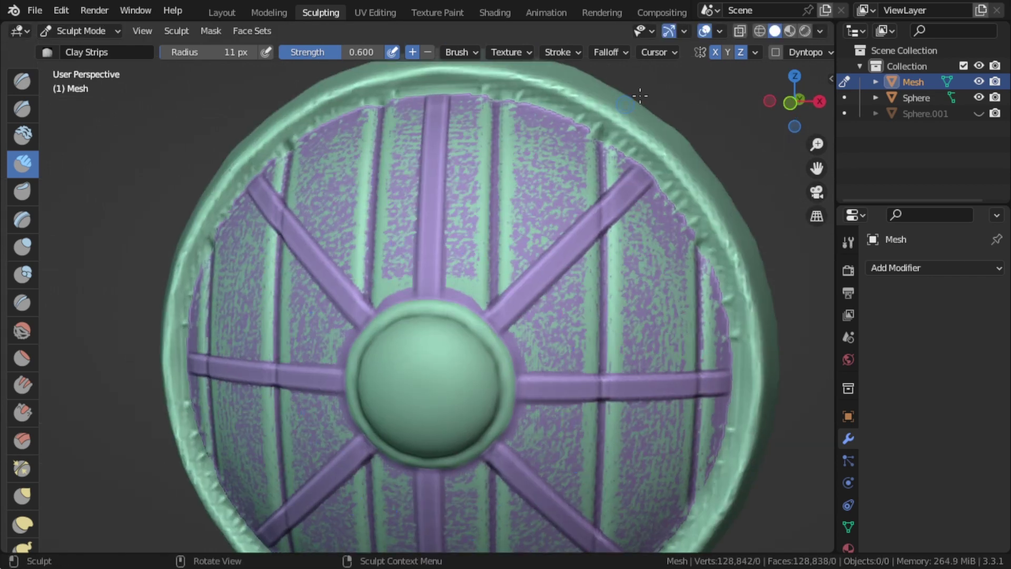
{"action": "middle_click_drag", "start_coordinate": [449, 159], "coordinate": [459, 233]}
{"action": "scroll", "coordinate": [457, 352], "scroll_direction": "down", "scroll_amount": 4}
{"action": "scroll", "coordinate": [456, 353], "scroll_direction": "up", "scroll_amount": 5}
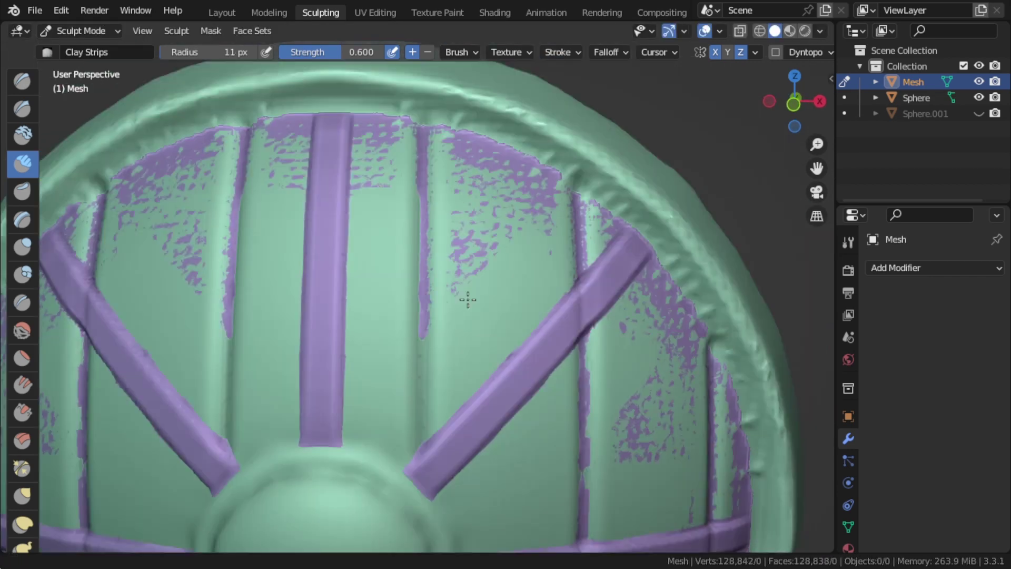
{"action": "left_click_drag", "start_coordinate": [412, 258], "coordinate": [418, 217]}
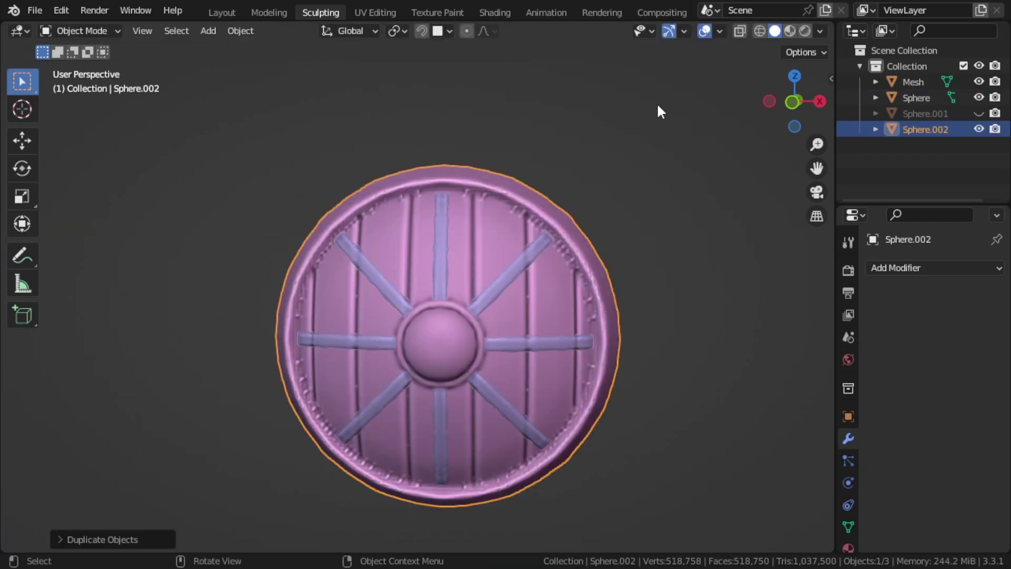
Rename the shield object to 2 and start sculpting its rim with Clay Strips.
{"action": "key", "text": "ctrl+Tab"}
{"action": "left_click", "coordinate": [560, 340]}
{"action": "key", "text": "c"}
{"action": "scroll", "coordinate": [470, 232], "scroll_direction": "up", "scroll_amount": 4}
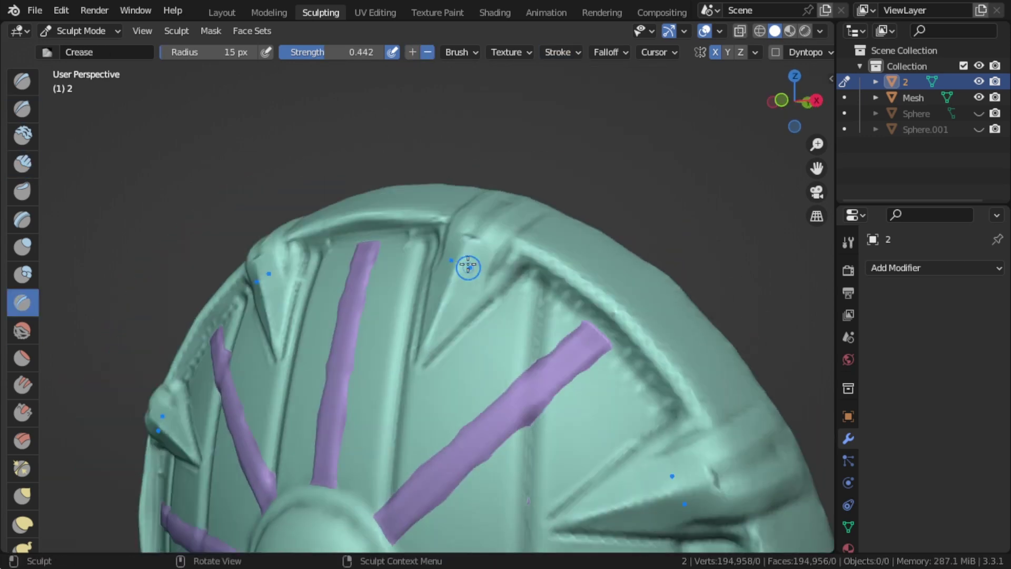
{"action": "mouse_move", "coordinate": [490, 253]}
{"action": "middle_mouse_down"}
{"action": "mouse_move", "coordinate": [474, 264]}
{"action": "mouse_move", "coordinate": [431, 241]}
{"action": "mouse_move", "coordinate": [429, 264]}
{"action": "middle_mouse_up"}
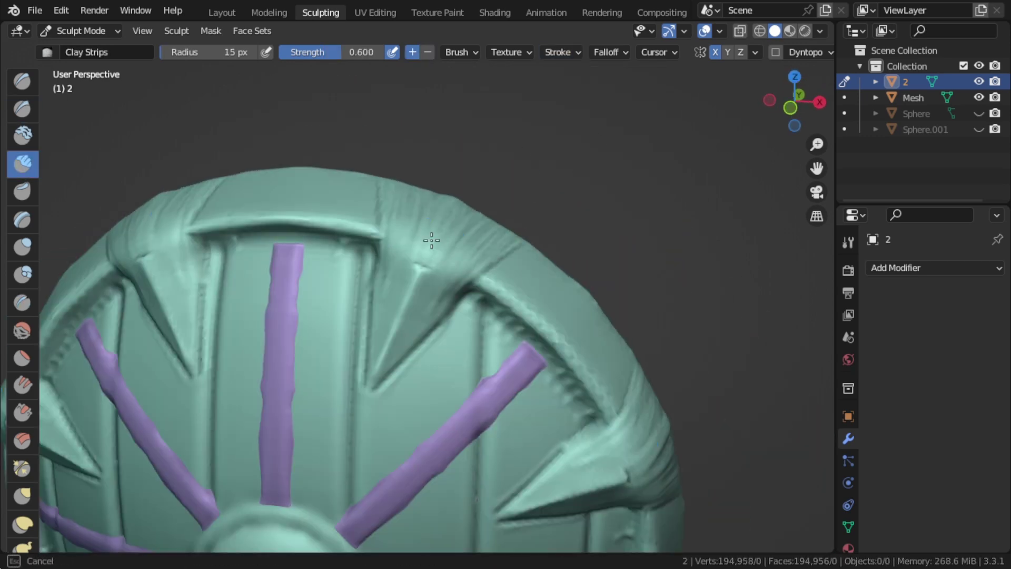
Resize the Crease brush and sculpt a pointed spike on the rim.
{"action": "key", "text": "shift+c"}
{"action": "scroll", "coordinate": [532, 162], "scroll_direction": "up", "scroll_amount": 5}
{"action": "middle_click_drag", "start_coordinate": [532, 163], "coordinate": [521, 211]}
{"action": "key", "text": "f"}
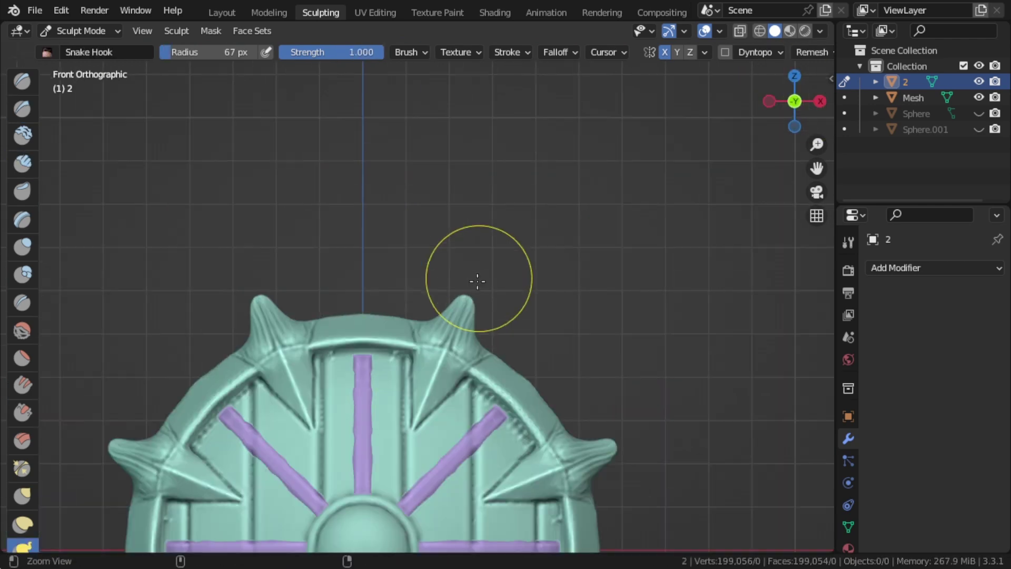
{"action": "scroll", "coordinate": [478, 281], "scroll_direction": "up", "scroll_amount": 4}
{"action": "middle_click_drag", "start_coordinate": [477, 281], "coordinate": [431, 311]}
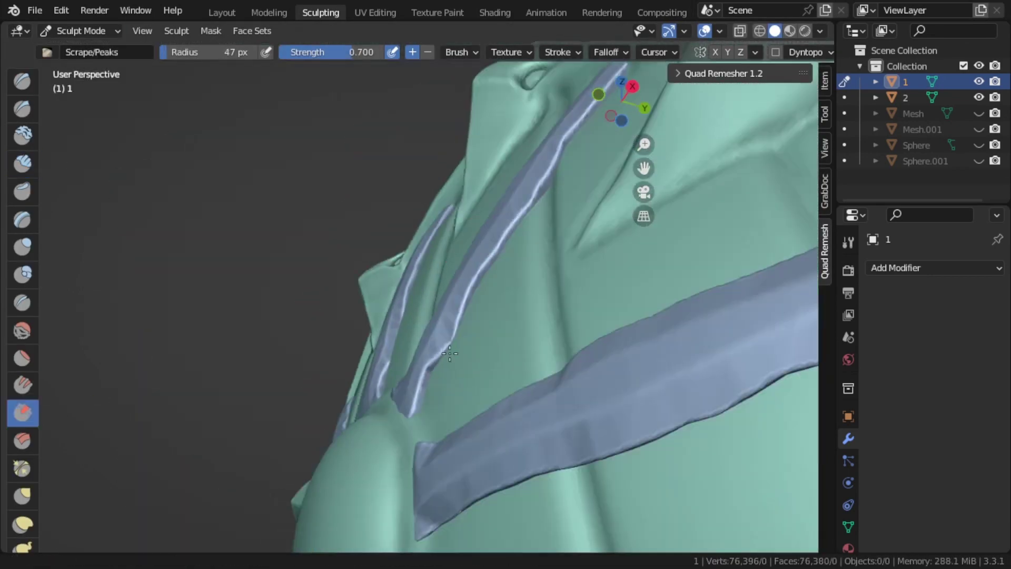
Orbit around the spiked shield to inspect the rim details.
{"action": "middle_click_drag", "start_coordinate": [450, 353], "coordinate": [519, 303]}
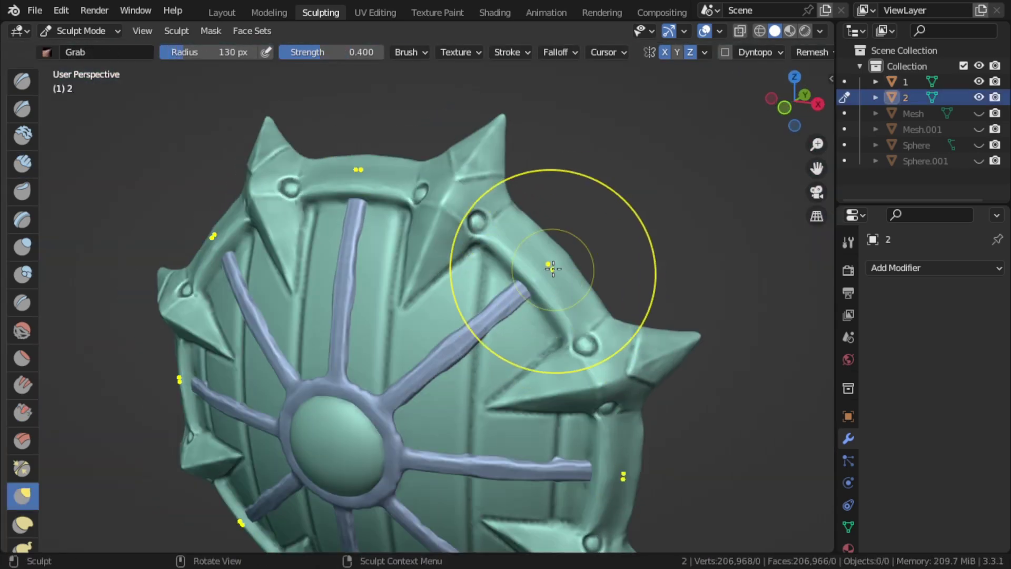
{"action": "middle_click_drag", "start_coordinate": [553, 269], "coordinate": [531, 289]}
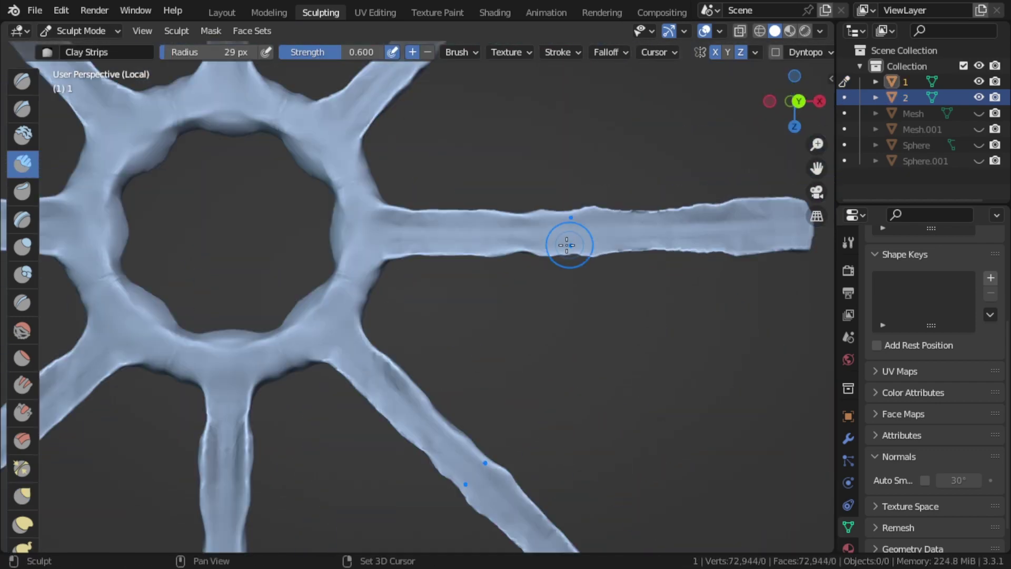
Orbit around the spoke frame to inspect it edge-on.
{"action": "middle_click_drag", "start_coordinate": [567, 245], "coordinate": [648, 281]}
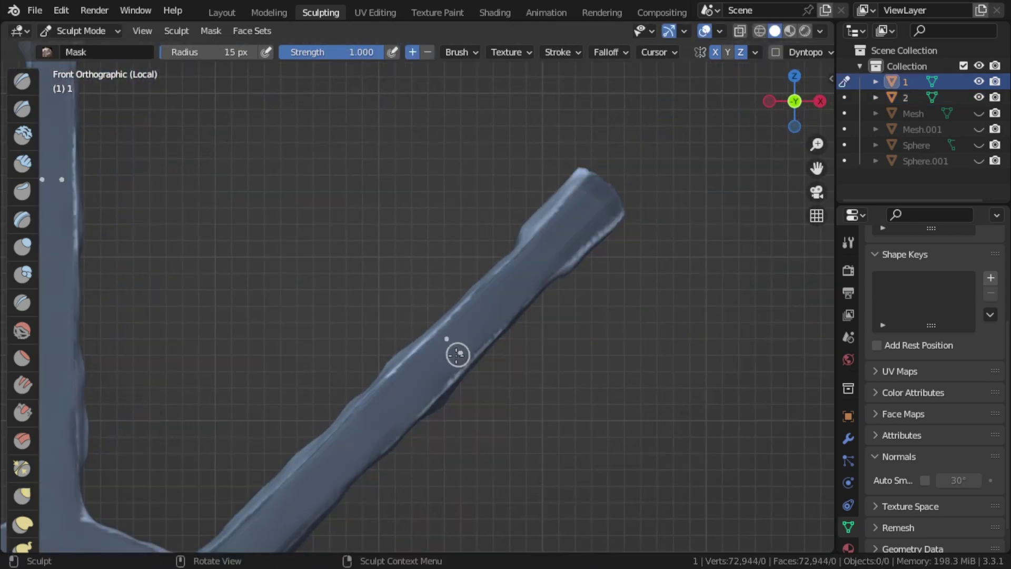
{"action": "mouse_move", "coordinate": [456, 352]}
{"action": "middle_mouse_down"}
{"action": "mouse_move", "coordinate": [423, 367]}
{"action": "mouse_move", "coordinate": [573, 221]}
{"action": "middle_mouse_up"}
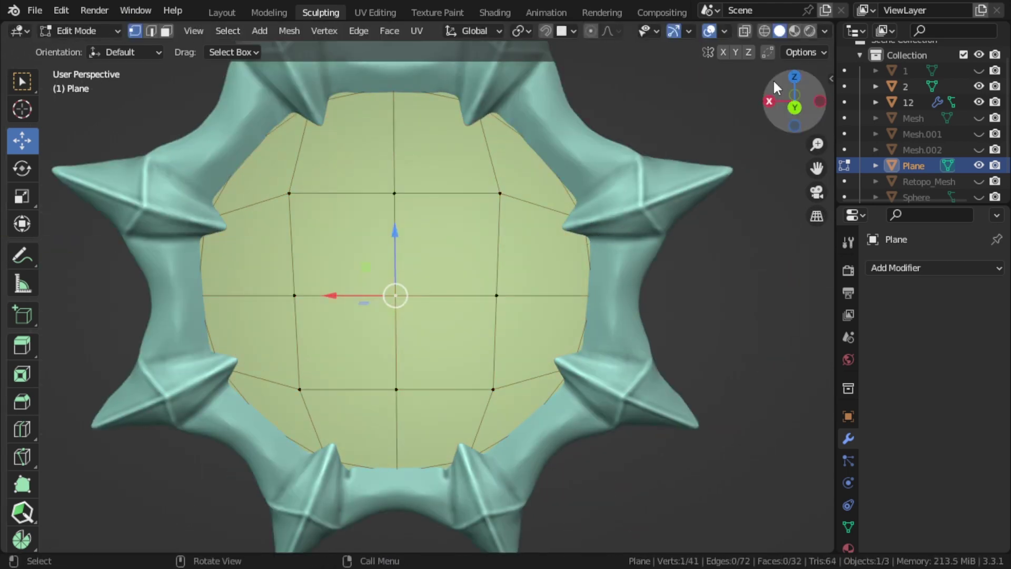
Push the plane's vertices along Y twice with proportional editing.
{"action": "key", "text": "o"}
{"action": "key", "text": "g"}
{"action": "key", "text": "y"}
{"action": "left_click", "coordinate": [520, 246]}
{"action": "left_click", "coordinate": [483, 246]}
{"action": "mouse_move", "coordinate": [483, 245]}
{"action": "middle_mouse_down"}
{"action": "mouse_move", "coordinate": [571, 241]}
{"action": "mouse_move", "coordinate": [497, 247]}
{"action": "middle_mouse_up"}
{"action": "left_click", "coordinate": [559, 240]}
{"action": "key", "text": "g"}
{"action": "key", "text": "y"}
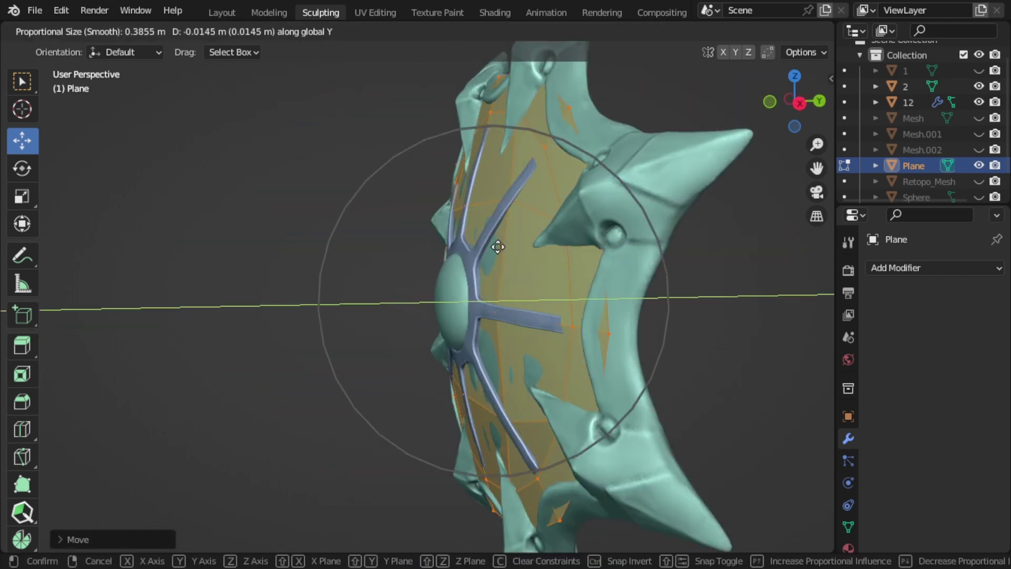
{"action": "left_click", "coordinate": [557, 291]}
{"action": "middle_click_drag", "start_coordinate": [558, 291], "coordinate": [569, 282]}
Give the plane a level-2 subdivision and return to Object Mode.
{"action": "key", "text": "Tab"}
{"action": "key", "text": "ctrl+2"}
{"action": "key", "text": "Tab"}
{"action": "middle_click_drag", "start_coordinate": [469, 266], "coordinate": [440, 306]}
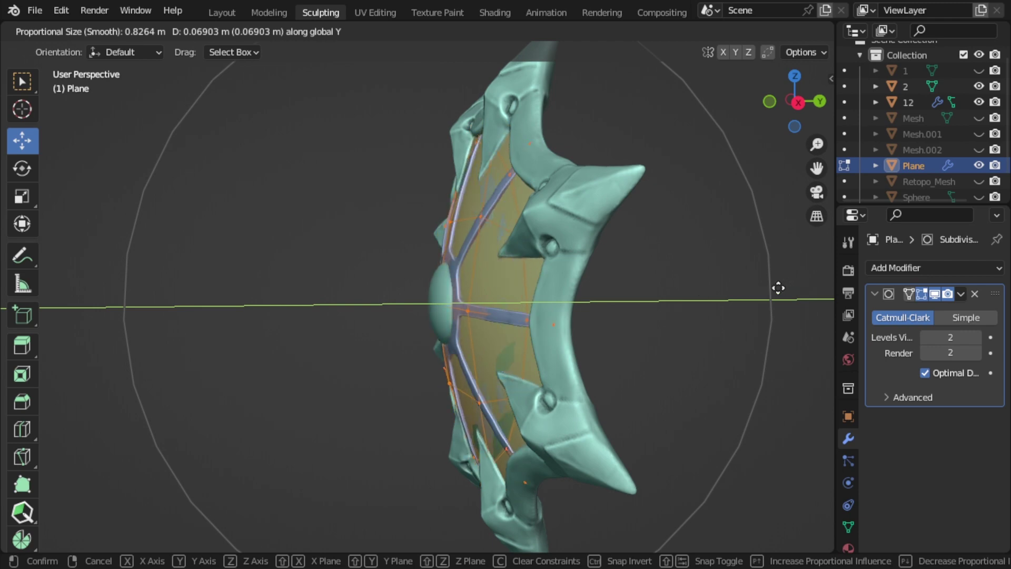
{"action": "left_click", "coordinate": [779, 288]}
{"action": "key", "text": "Tab"}
{"action": "mouse_move", "coordinate": [778, 287]}
{"action": "middle_mouse_down"}
{"action": "mouse_move", "coordinate": [345, 279]}
{"action": "mouse_move", "coordinate": [543, 257]}
{"action": "middle_mouse_up"}
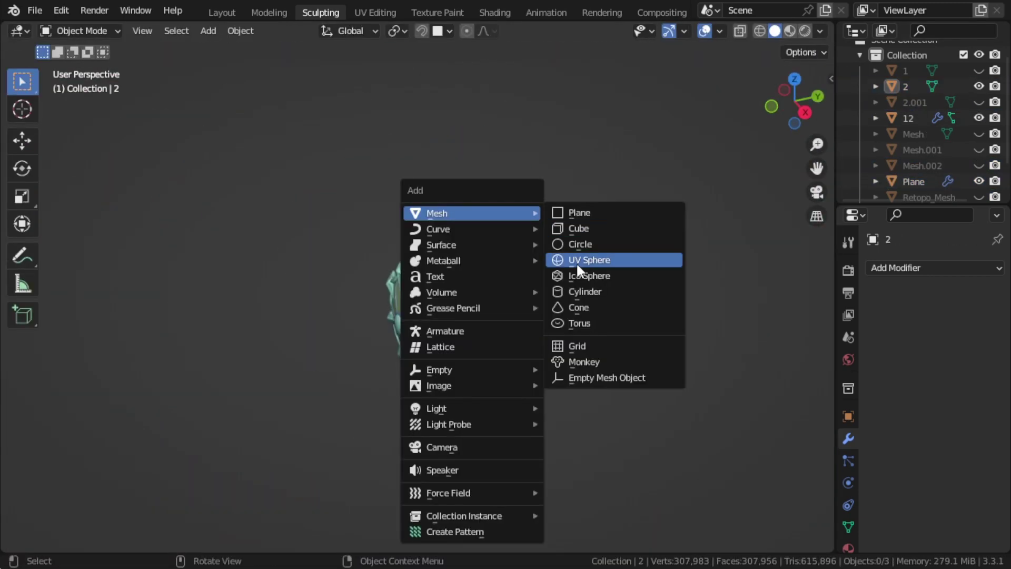
Add an 8-vertex circle rotated 22.5° about Y and scale it to the rim.
{"action": "left_click", "coordinate": [579, 244]}
{"action": "double_click", "coordinate": [148, 362]}
{"action": "type", "text": "8"}
{"action": "key", "text": "Return"}
{"action": "key", "text": "Tab"}
{"action": "type", "text": "22.5"}
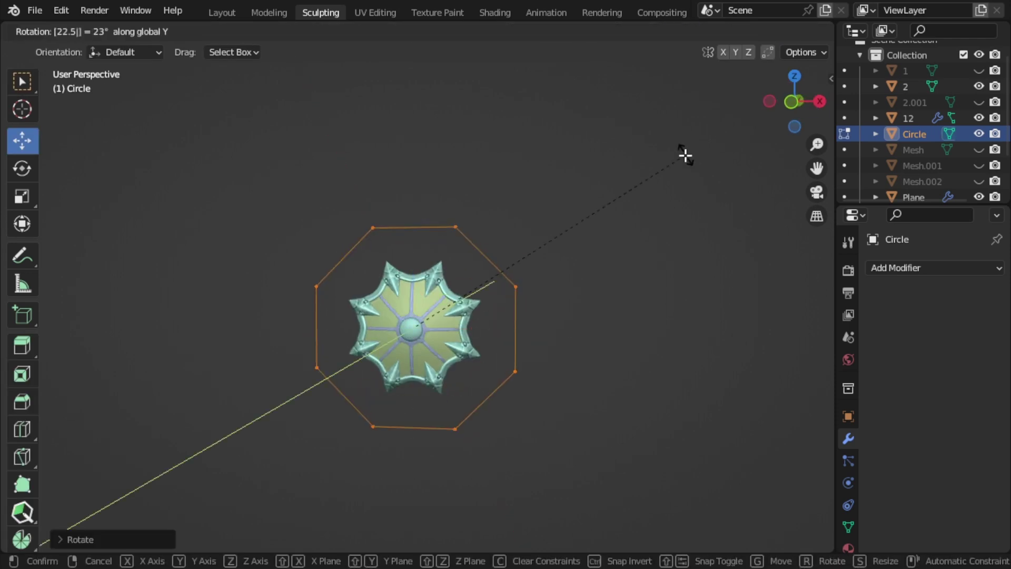
{"action": "key", "text": "Return"}
{"action": "key", "text": "KP_1"}
{"action": "key", "text": "s"}
{"action": "left_click", "coordinate": [531, 247]}
{"action": "middle_click_drag", "start_coordinate": [531, 248], "coordinate": [427, 275]}
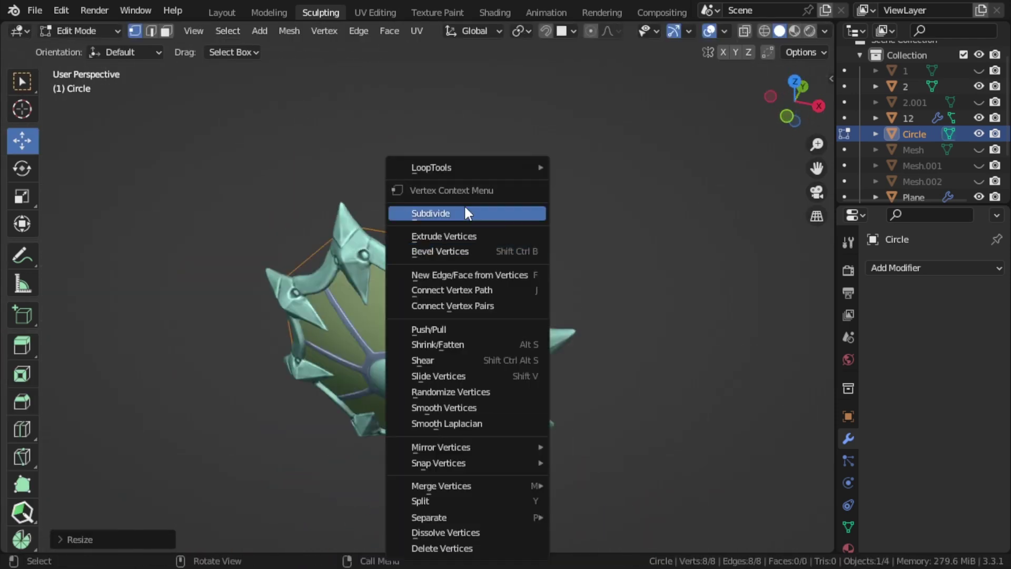
Subdivide the circle, checker-deselect, and scale alternate vertices into a wavy band.
{"action": "left_click", "coordinate": [228, 31]}
{"action": "left_click", "coordinate": [248, 152]}
{"action": "middle_click_drag", "start_coordinate": [247, 153], "coordinate": [413, 215]}
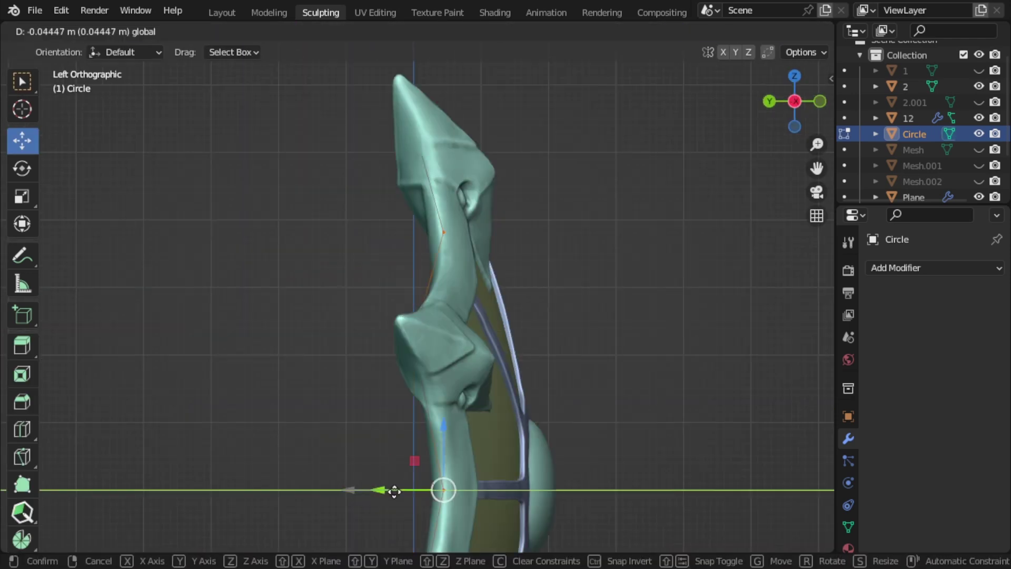
{"action": "right_click", "coordinate": [394, 490]}
{"action": "key", "text": "s"}
{"action": "mouse_move", "coordinate": [394, 491]}
{"action": "middle_mouse_down"}
{"action": "mouse_move", "coordinate": [609, 237]}
{"action": "mouse_move", "coordinate": [492, 347]}
{"action": "middle_mouse_up"}
{"action": "left_click", "coordinate": [609, 237]}
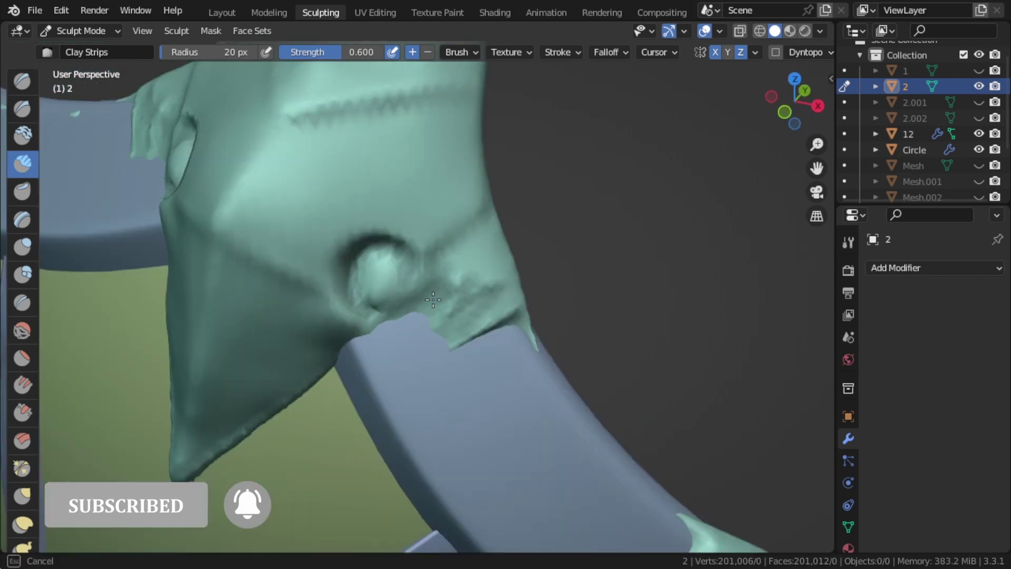
Orbit around rim object 2 to view the arrayed spikes from several angles.
{"action": "middle_click_drag", "start_coordinate": [433, 299], "coordinate": [336, 311]}
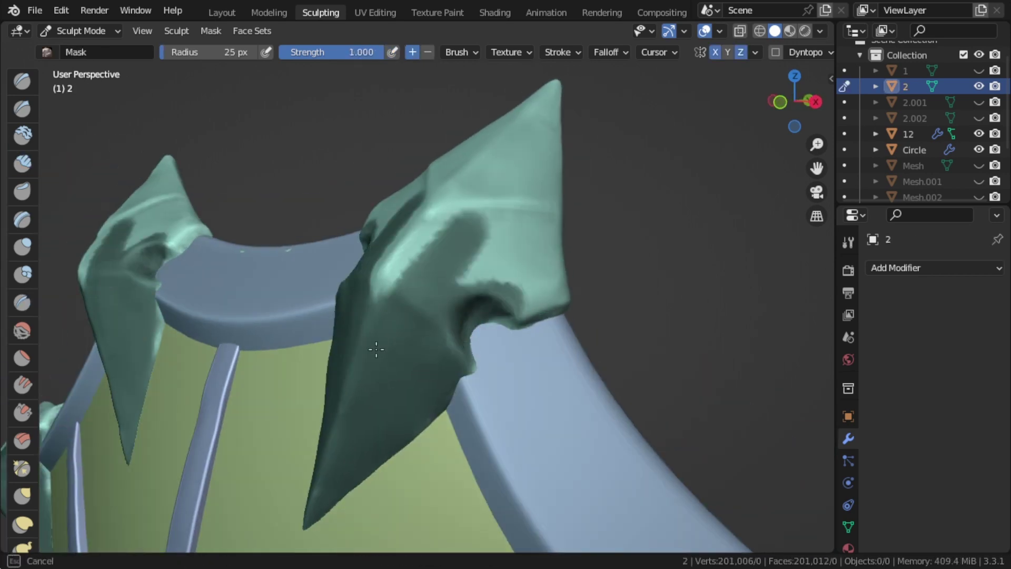
{"action": "middle_click_drag", "start_coordinate": [376, 349], "coordinate": [422, 336]}
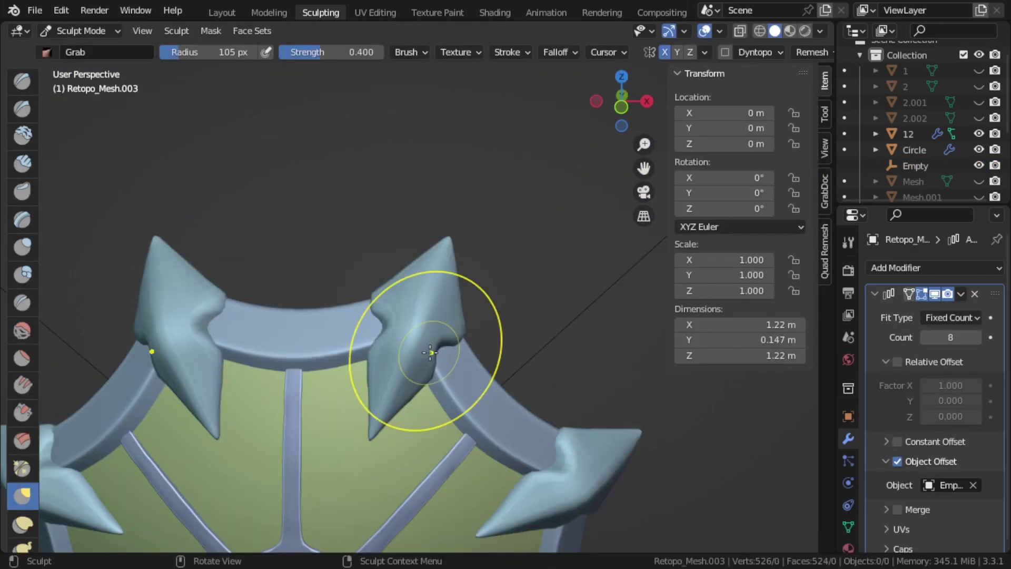
Disable Y mirroring for sculpting and save the file.
{"action": "left_click", "coordinate": [721, 52]}
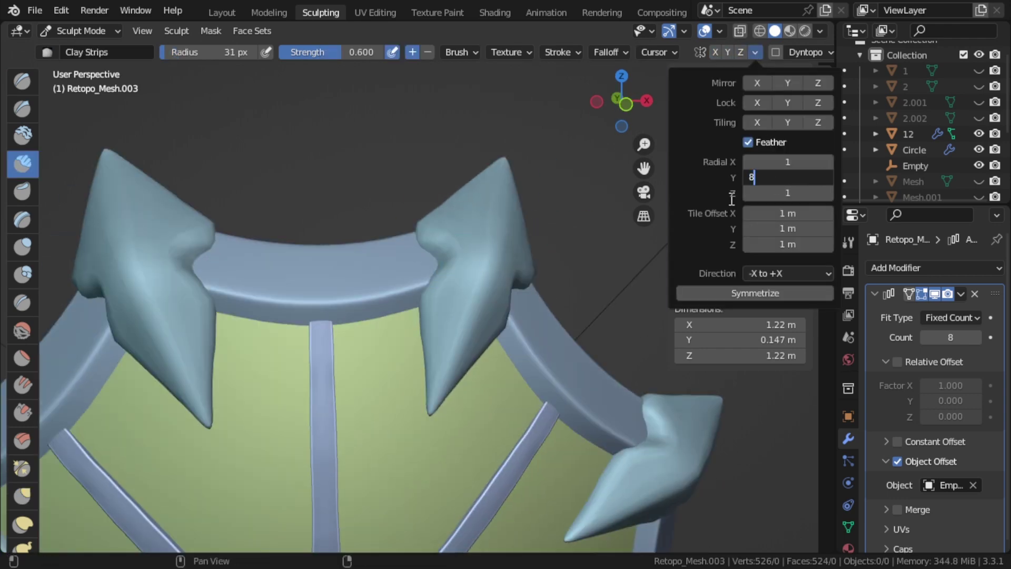
{"action": "scroll", "coordinate": [457, 293], "scroll_direction": "down", "scroll_amount": 8}
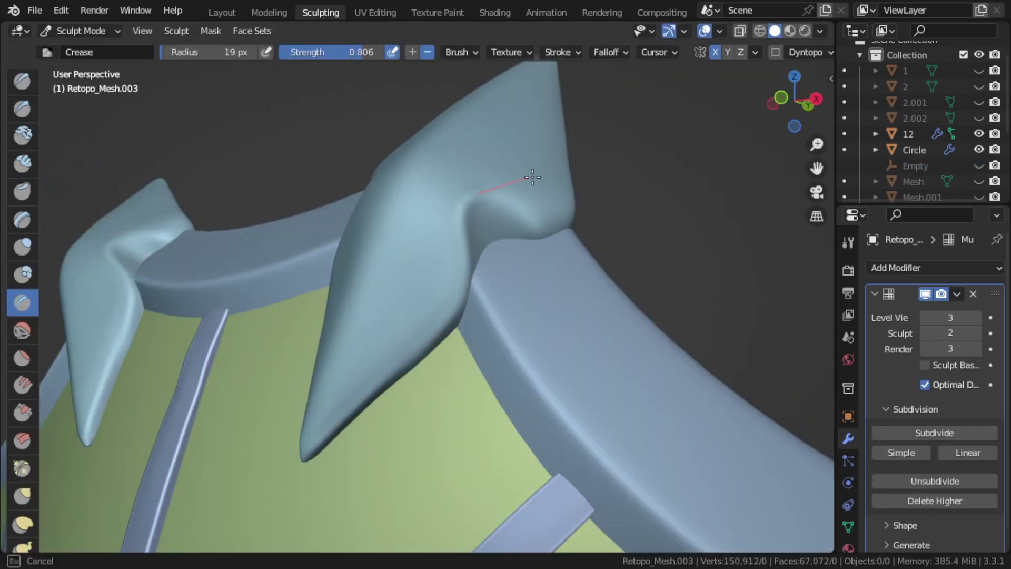
{"action": "scroll", "coordinate": [532, 177], "scroll_direction": "down", "scroll_amount": 3}
{"action": "scroll", "coordinate": [622, 278], "scroll_direction": "down", "scroll_amount": 5}
{"action": "scroll", "coordinate": [365, 296], "scroll_direction": "up", "scroll_amount": 6}
{"action": "scroll", "coordinate": [442, 212], "scroll_direction": "up", "scroll_amount": 3}
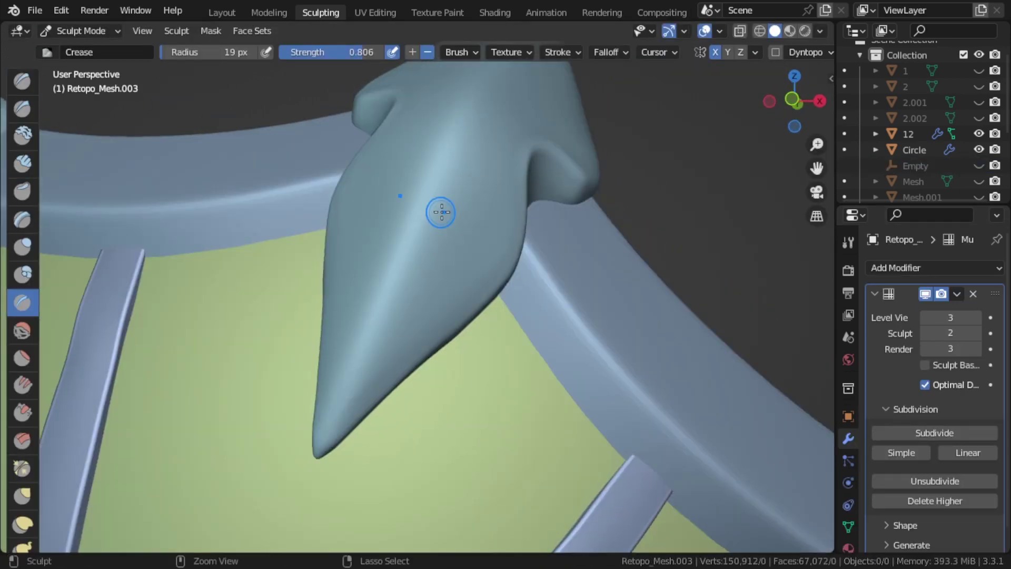
{"action": "scroll", "coordinate": [442, 212], "scroll_direction": "down", "scroll_amount": 3}
{"action": "scroll", "coordinate": [388, 300], "scroll_direction": "down", "scroll_amount": 5}
{"action": "scroll", "coordinate": [470, 287], "scroll_direction": "up", "scroll_amount": 4}
{"action": "key", "text": "ctrl+s"}
{"action": "scroll", "coordinate": [400, 196], "scroll_direction": "up", "scroll_amount": 4}
Pick the Crease brush and raise the multires sculpt level to 3.
{"action": "left_click_drag", "start_coordinate": [485, 297], "coordinate": [493, 356]}
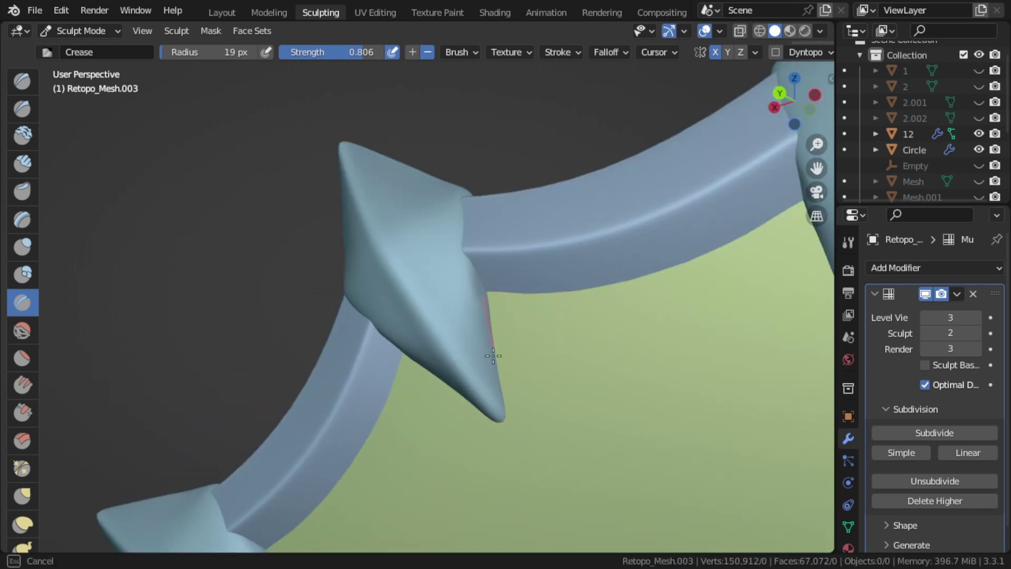
{"action": "scroll", "coordinate": [493, 356], "scroll_direction": "down", "scroll_amount": 4}
{"action": "scroll", "coordinate": [334, 409], "scroll_direction": "up", "scroll_amount": 4}
{"action": "left_click", "coordinate": [561, 51]}
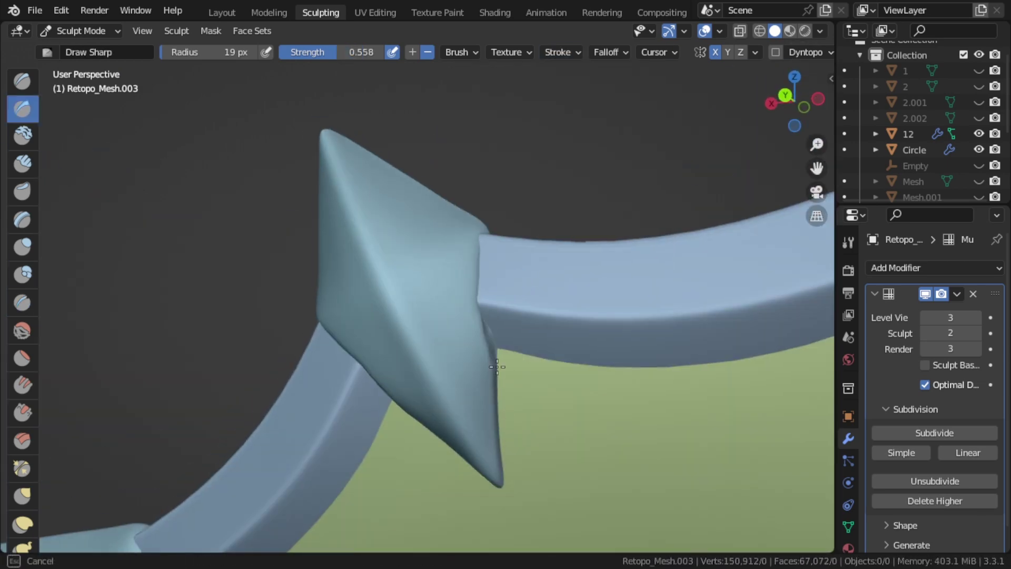
{"action": "middle_click_drag", "start_coordinate": [497, 367], "coordinate": [452, 361]}
{"action": "scroll", "coordinate": [452, 361], "scroll_direction": "down", "scroll_amount": 4}
{"action": "key", "text": "shift+c"}
{"action": "scroll", "coordinate": [440, 280], "scroll_direction": "up", "scroll_amount": 3}
{"action": "key", "text": "Page_Up"}
{"action": "scroll", "coordinate": [423, 308], "scroll_direction": "up", "scroll_amount": 2}
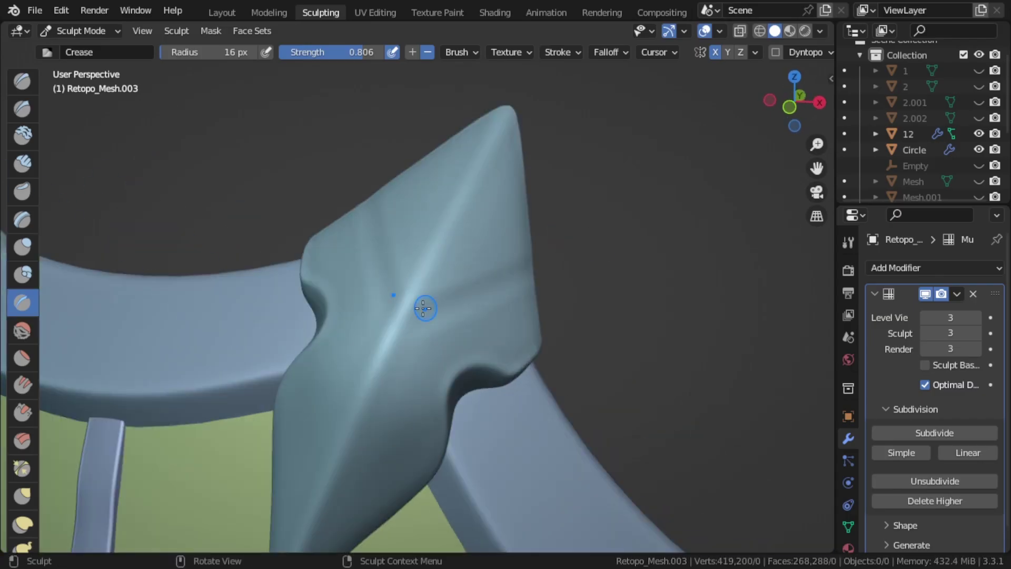
Crease sharp lines along two edges of the spike.
{"action": "key", "text": "ctrl+z"}
{"action": "key", "text": "ctrl+z"}
{"action": "scroll", "coordinate": [429, 339], "scroll_direction": "down", "scroll_amount": 4}
{"action": "scroll", "coordinate": [432, 325], "scroll_direction": "up", "scroll_amount": 4}
{"action": "middle_click_drag", "start_coordinate": [429, 339], "coordinate": [521, 230]}
{"action": "key", "text": "shift+c"}
{"action": "left_click_drag", "start_coordinate": [521, 229], "coordinate": [508, 250]}
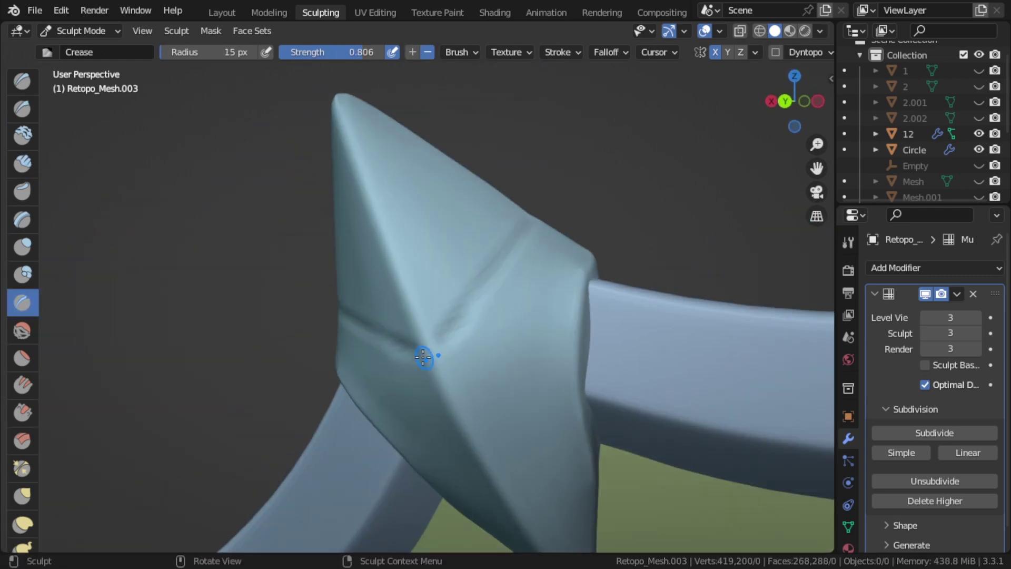
{"action": "middle_click_drag", "start_coordinate": [428, 354], "coordinate": [575, 266]}
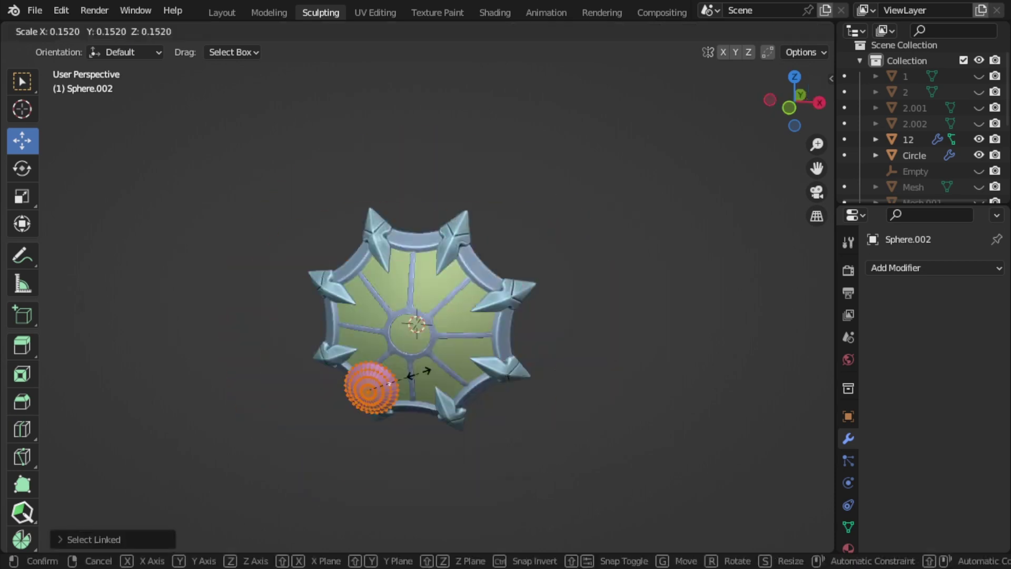
Shrink the sphere to fit the shield centre and save the file.
{"action": "key", "text": "s"}
{"action": "left_click", "coordinate": [294, 341]}
{"action": "key", "text": "Tab"}
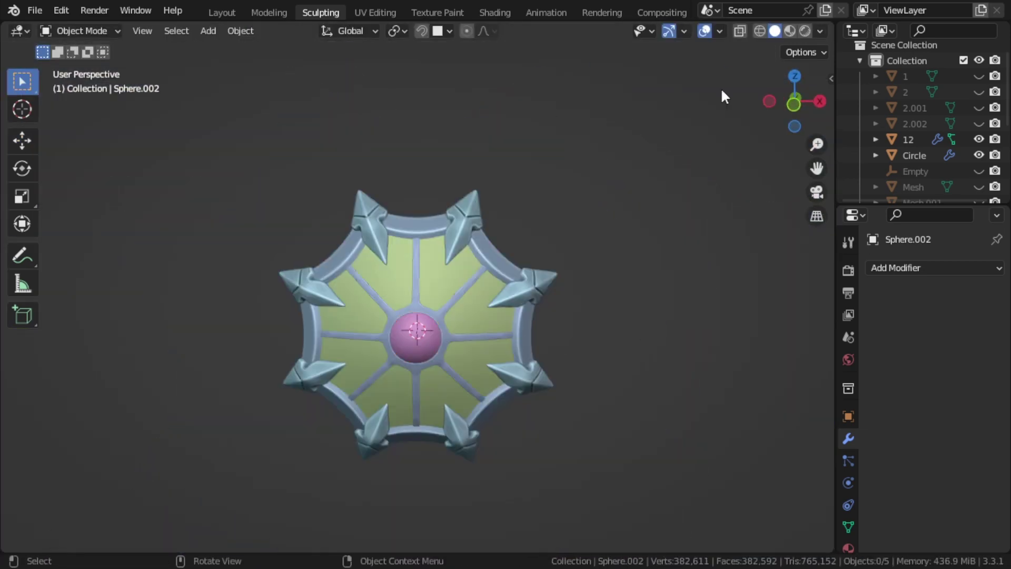
{"action": "key", "text": "ctrl+s"}
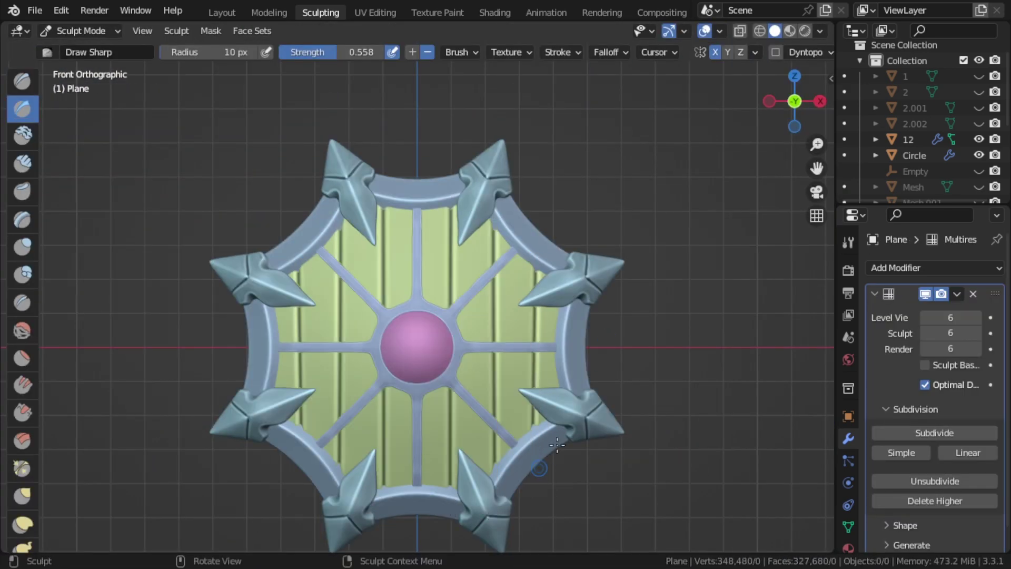
Carve a straight vertical plank line down the shield's wooden face.
{"action": "scroll", "coordinate": [667, 76], "scroll_direction": "up", "scroll_amount": 2}
{"action": "left_click_drag", "start_coordinate": [469, 135], "coordinate": [466, 497]}
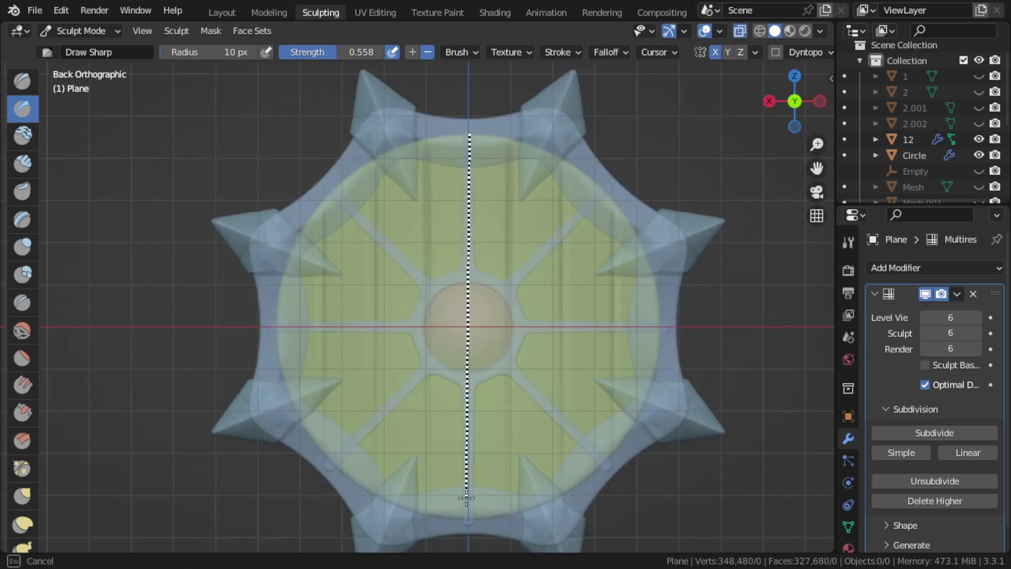
{"action": "middle_click_drag", "start_coordinate": [614, 205], "coordinate": [190, 311]}
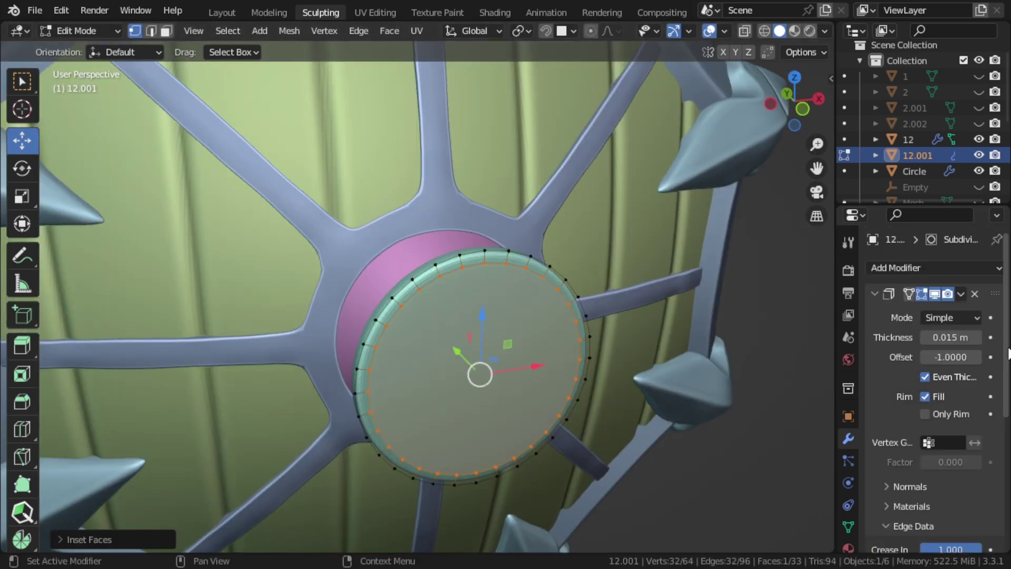
Extrude the central circle into a hub ring and inspect the duplicated spoke frame.
{"action": "key", "text": "3"}
{"action": "key", "text": "x"}
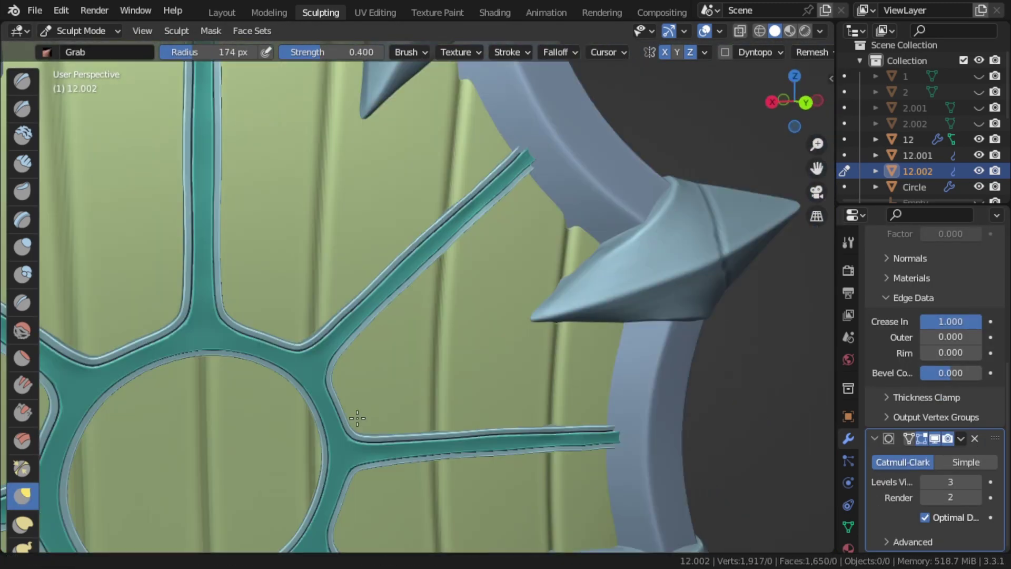
{"action": "middle_click_drag", "start_coordinate": [619, 201], "coordinate": [420, 393]}
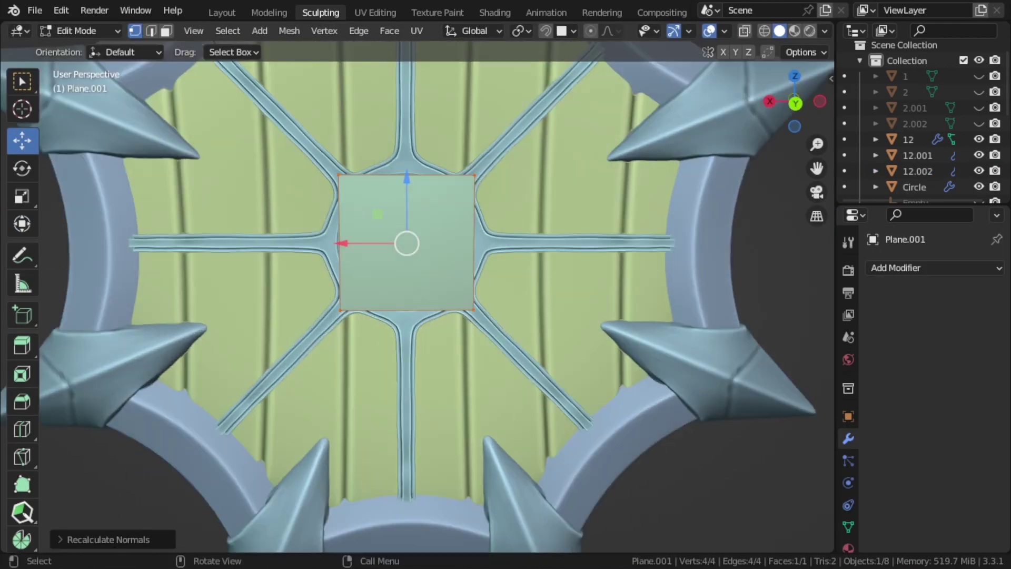
Save the file and begin scaling the square plane into strap pieces.
{"action": "scroll", "coordinate": [497, 247], "scroll_direction": "up", "scroll_amount": 5}
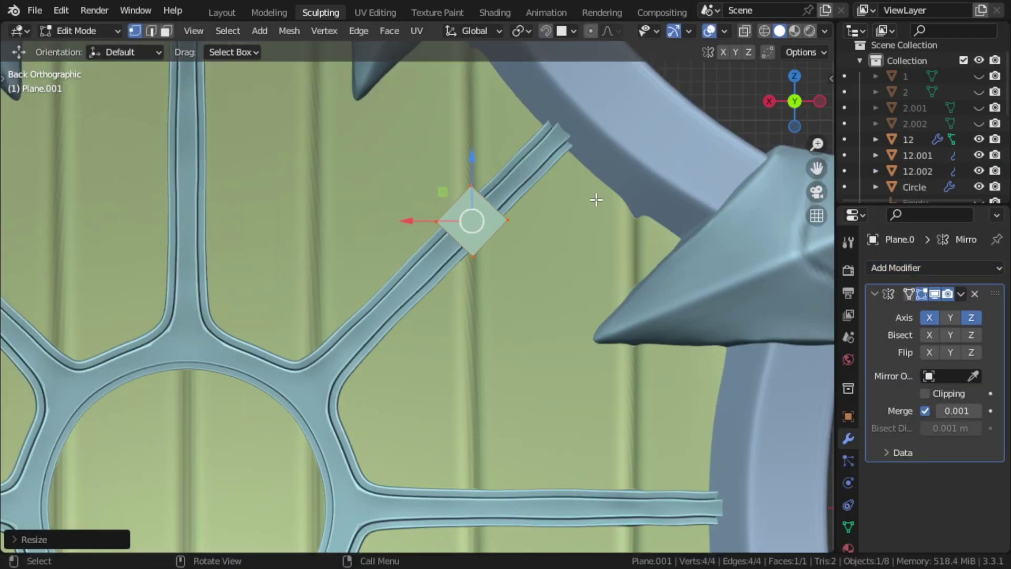
{"action": "key", "text": "ctrl+s"}
{"action": "key", "text": "s"}
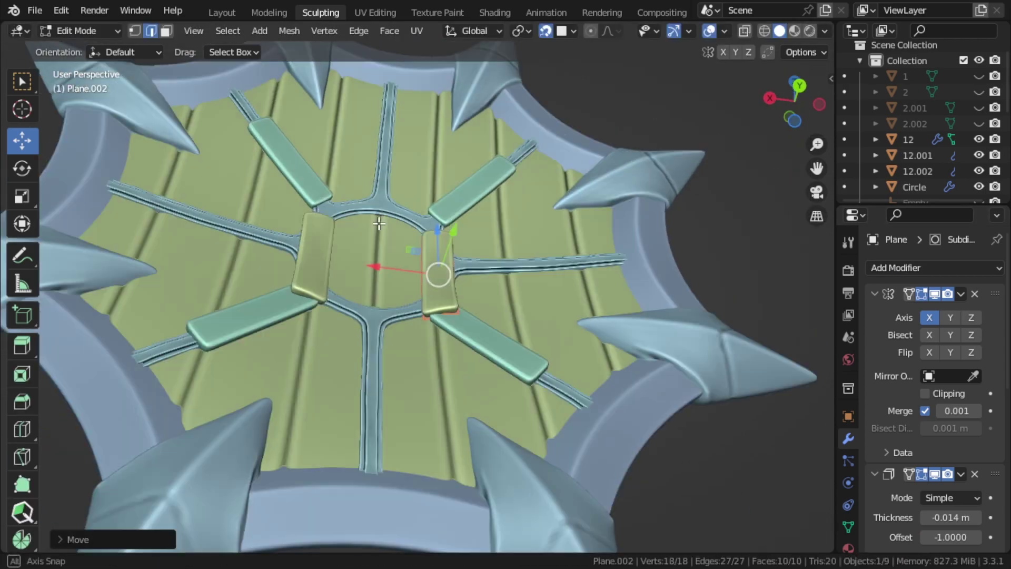
Add a Shrinkwrap modifier wrapping the straps onto the Plane surface.
{"action": "left_click", "coordinate": [935, 267]}
{"action": "left_click", "coordinate": [798, 352]}
{"action": "left_click", "coordinate": [974, 357]}
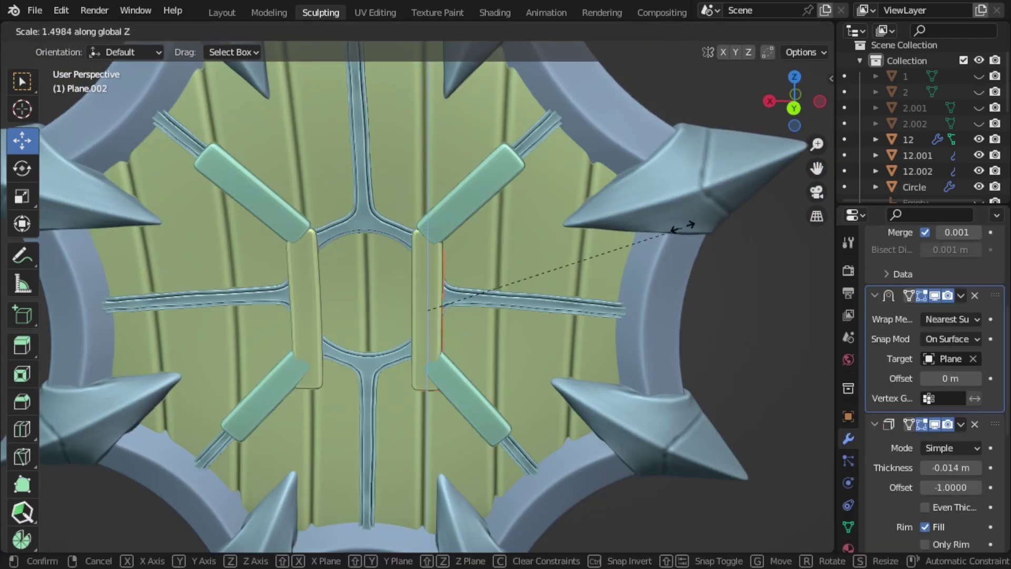
{"action": "left_click", "coordinate": [648, 290]}
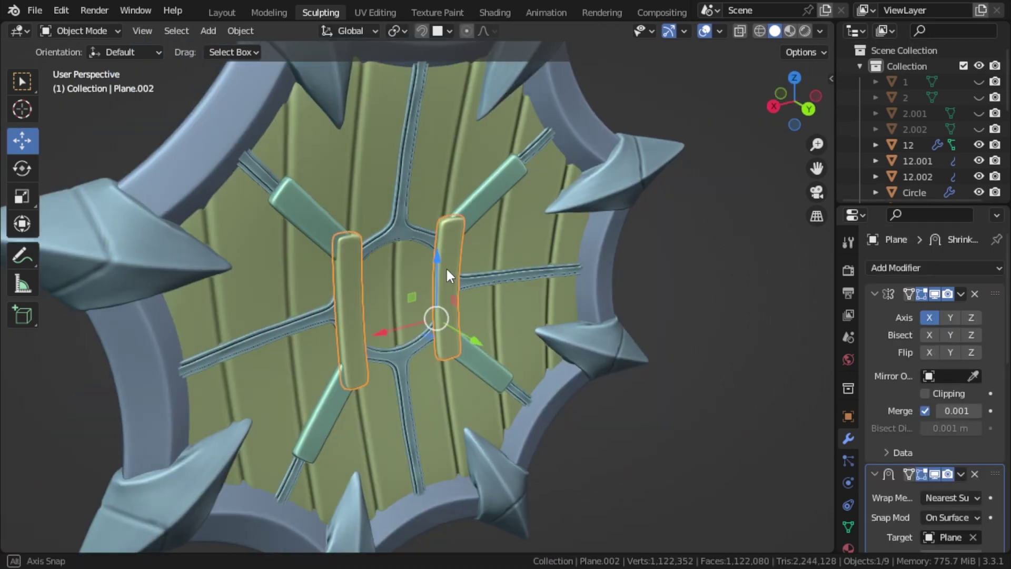
Reshape the handle curve by repositioning its bottom point in side view.
{"action": "middle_click_drag", "start_coordinate": [446, 267], "coordinate": [474, 391]}
{"action": "key", "text": "shift+a"}
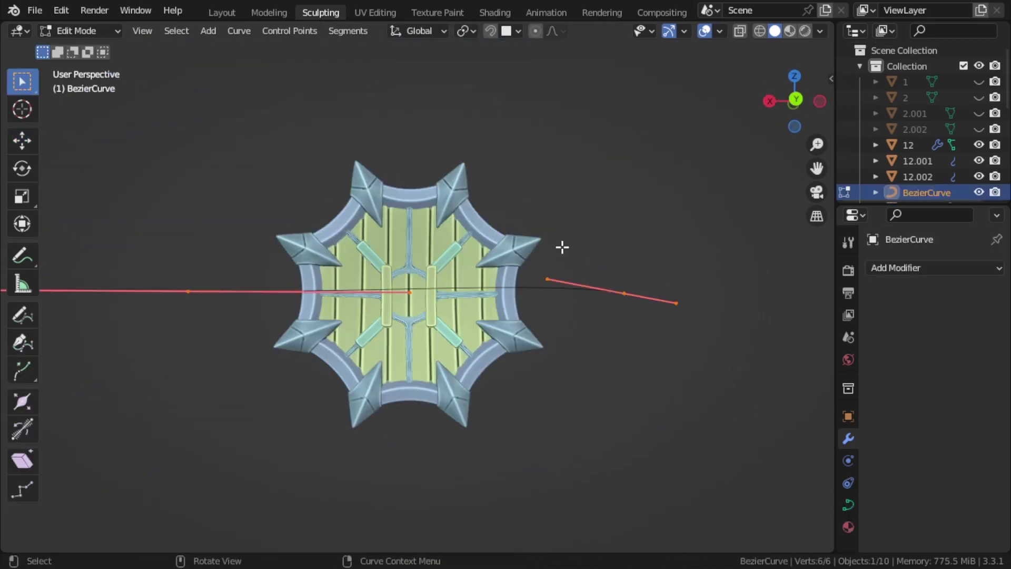
{"action": "left_click", "coordinate": [618, 431]}
{"action": "left_click", "coordinate": [848, 505]}
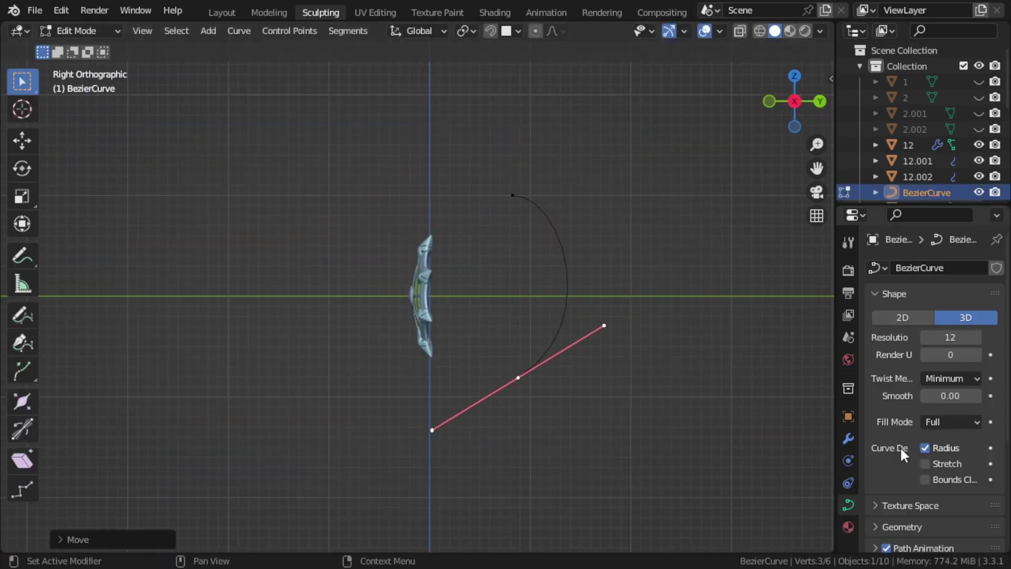
{"action": "left_click", "coordinate": [590, 344]}
{"action": "key", "text": "KP_3"}
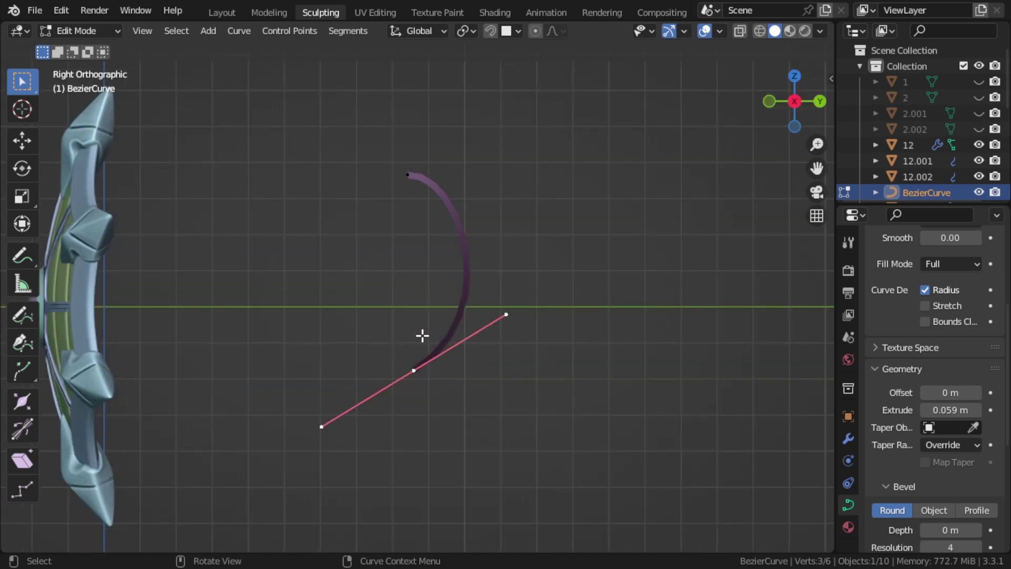
{"action": "left_click", "coordinate": [398, 368]}
{"action": "mouse_move", "coordinate": [397, 369]}
{"action": "middle_mouse_down"}
{"action": "mouse_move", "coordinate": [453, 237]}
{"action": "mouse_move", "coordinate": [404, 187]}
{"action": "mouse_move", "coordinate": [762, 114]}
{"action": "middle_mouse_up"}
Narrow the strap's extrude width and move the strap curve into place.
{"action": "middle_click_drag", "start_coordinate": [337, 295], "coordinate": [421, 301]}
{"action": "scroll", "coordinate": [421, 302], "scroll_direction": "up", "scroll_amount": 5}
{"action": "key", "text": "g"}
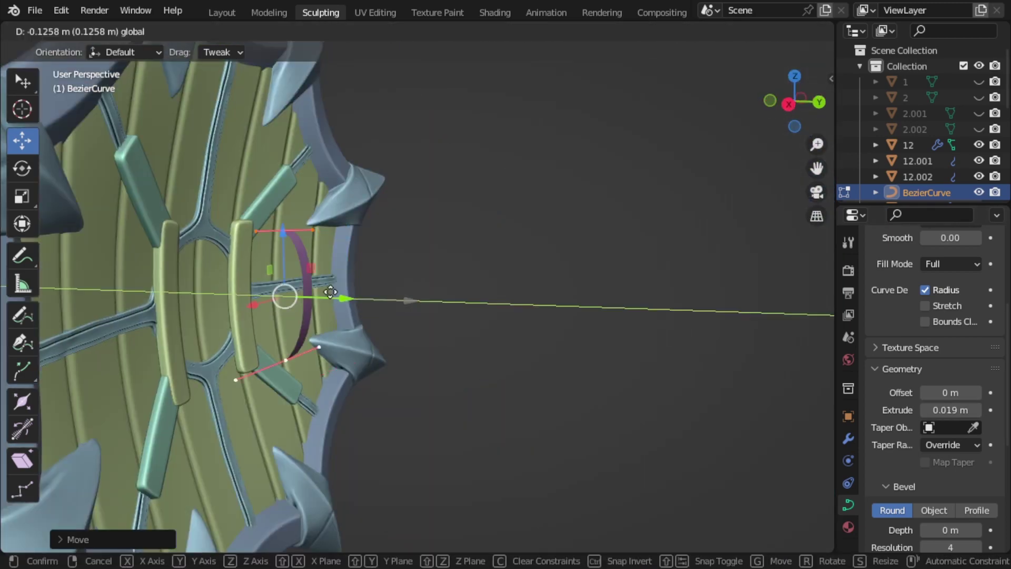
{"action": "key", "text": "Return"}
{"action": "key", "text": "Tab"}
{"action": "left_click", "coordinate": [240, 31]}
Convert the strap curve to a mesh, move its end along Z and extrude the end loop.
{"action": "left_click", "coordinate": [410, 494]}
{"action": "key", "text": "Tab"}
{"action": "key", "text": "g"}
{"action": "key", "text": "z"}
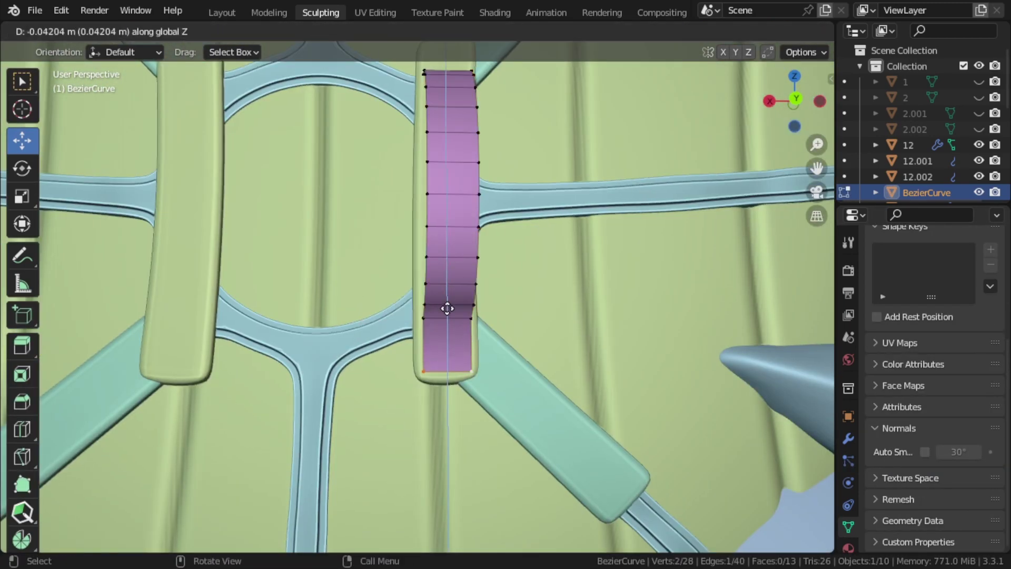
{"action": "key", "text": "Return"}
{"action": "key", "text": "e"}
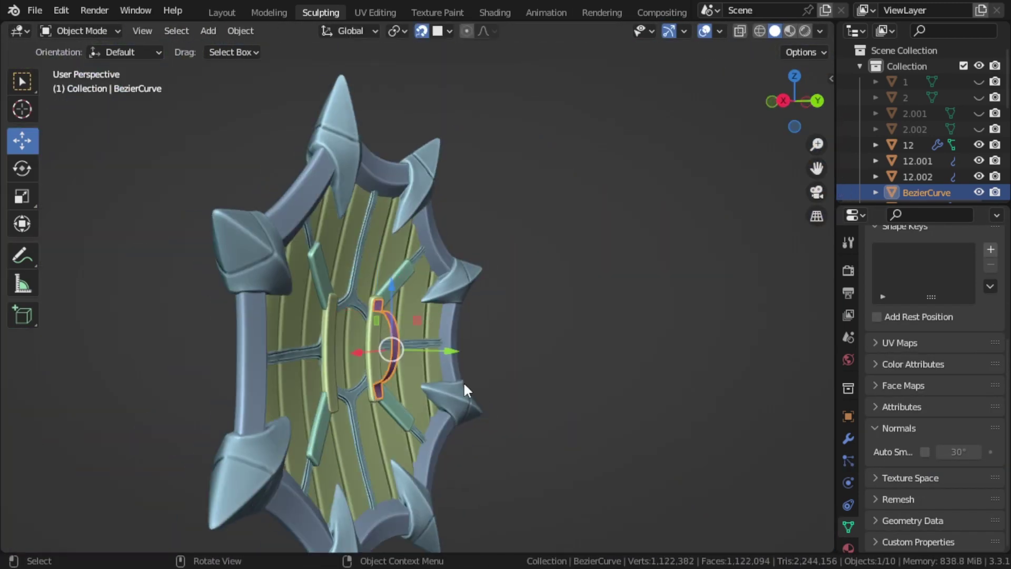
{"action": "key", "text": "Tab"}
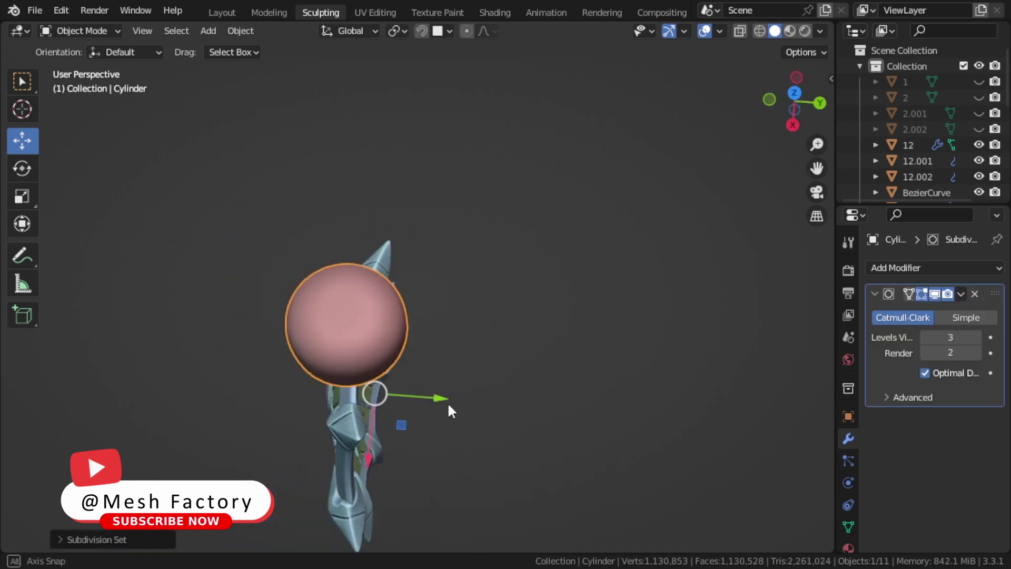
Orbit around the shield to bring the central pink dome into view.
{"action": "middle_click_drag", "start_coordinate": [448, 405], "coordinate": [553, 114]}
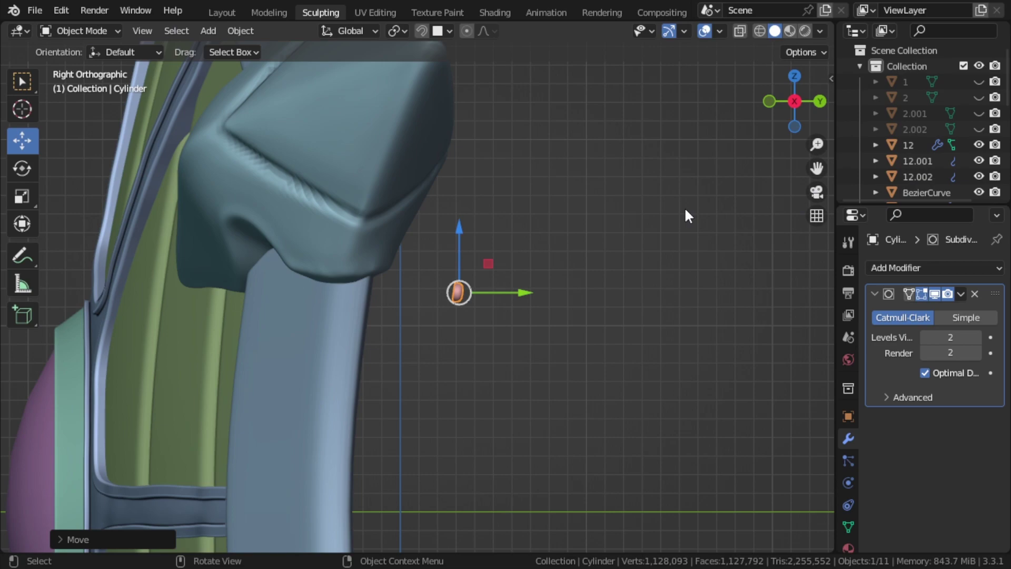
{"action": "middle_click_drag", "start_coordinate": [686, 210], "coordinate": [23, 318]}
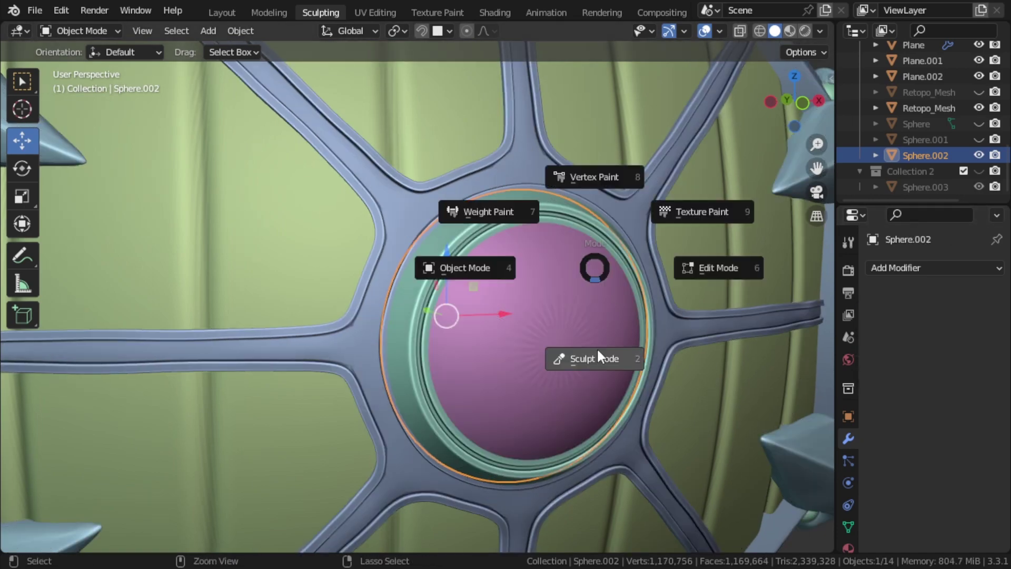
Draw wood-grain lines across the planks with the 6 px Crease brush, orbiting around the shield.
{"action": "left_click", "coordinate": [598, 350]}
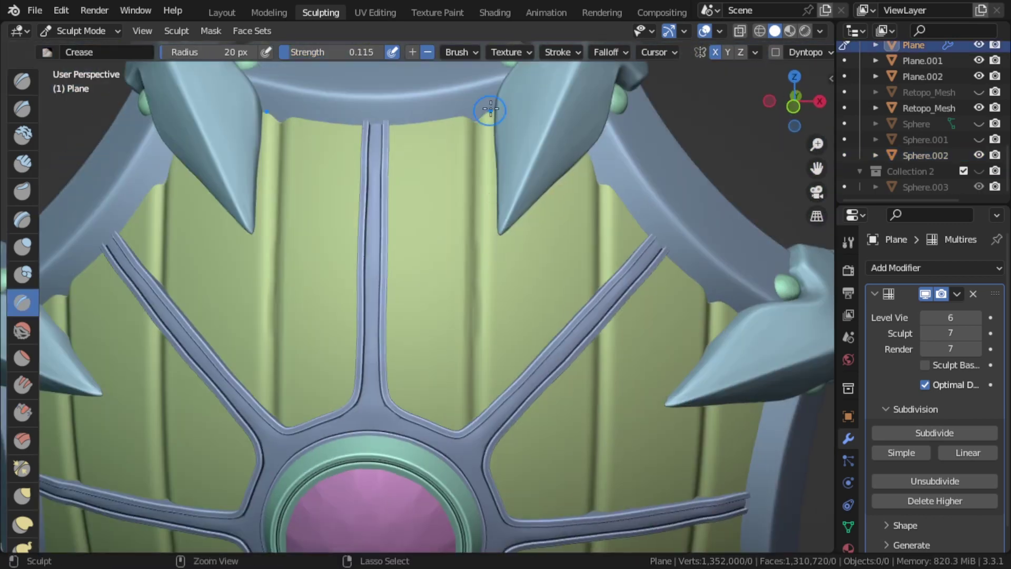
{"action": "scroll", "coordinate": [514, 272], "scroll_direction": "down", "scroll_amount": 3}
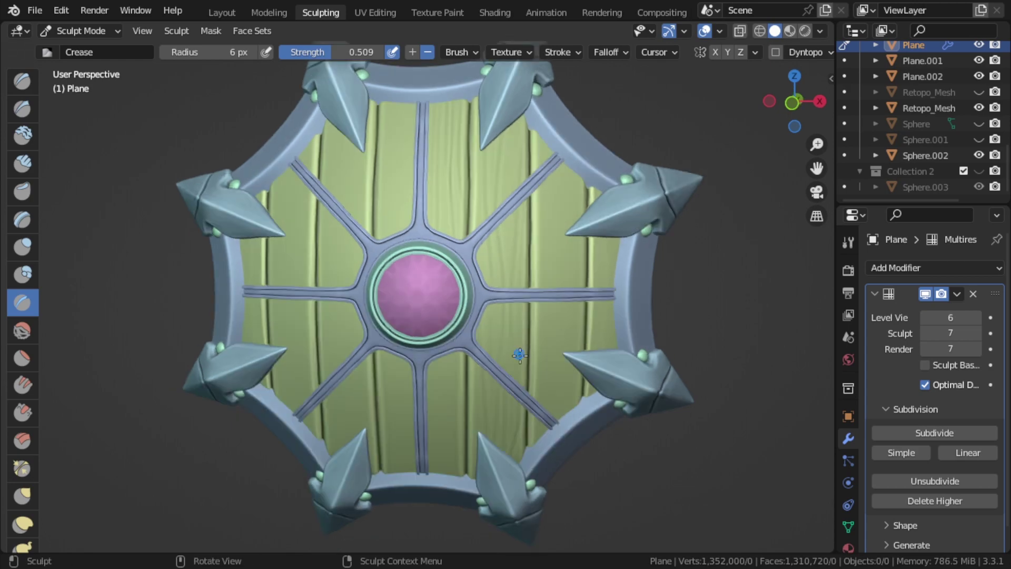
{"action": "mouse_move", "coordinate": [519, 356]}
{"action": "middle_mouse_down"}
{"action": "mouse_move", "coordinate": [539, 469]}
{"action": "mouse_move", "coordinate": [421, 448]}
{"action": "mouse_move", "coordinate": [434, 326]}
{"action": "middle_mouse_up"}
{"action": "scroll", "coordinate": [420, 448], "scroll_direction": "up", "scroll_amount": 3}
{"action": "middle_click_drag", "start_coordinate": [415, 546], "coordinate": [381, 436]}
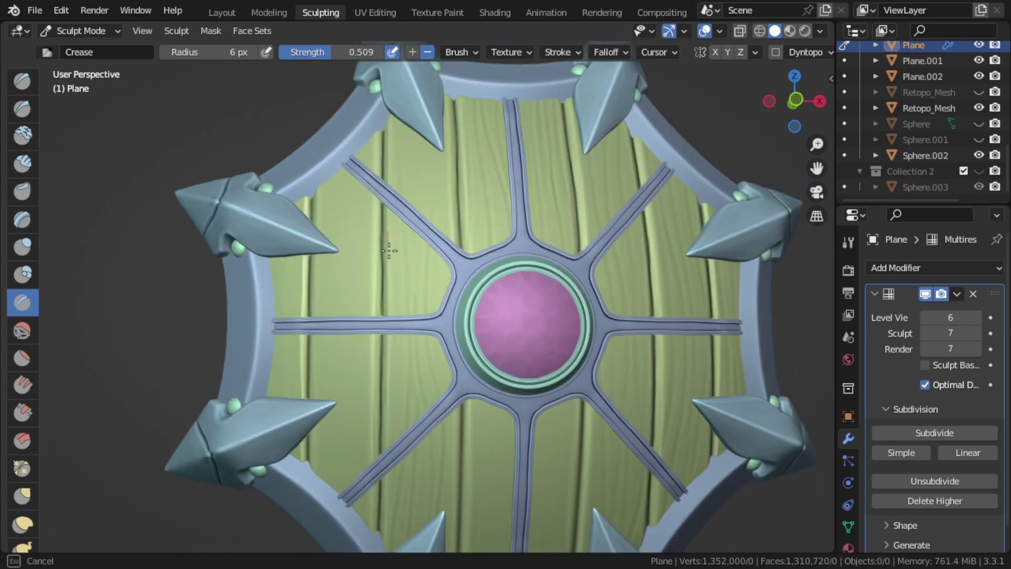
{"action": "middle_click_drag", "start_coordinate": [462, 312], "coordinate": [532, 263]}
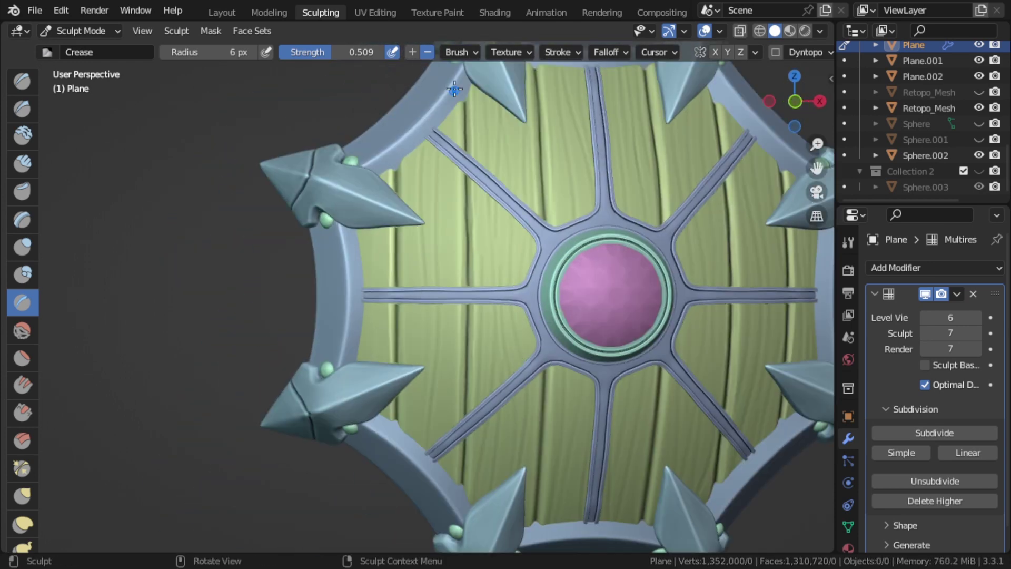
{"action": "middle_click_drag", "start_coordinate": [388, 353], "coordinate": [401, 300]}
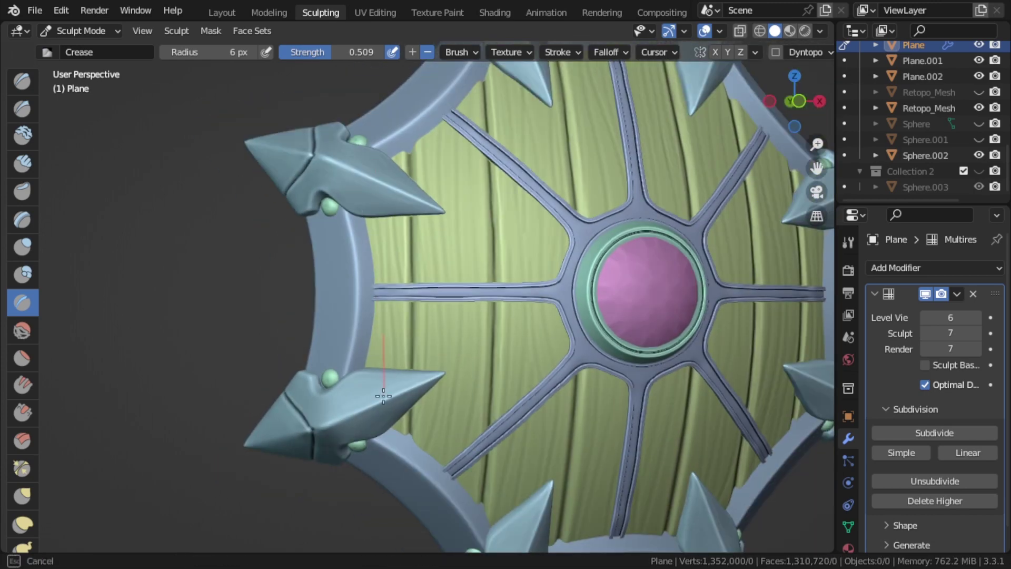
{"action": "mouse_move", "coordinate": [384, 396]}
{"action": "middle_mouse_down"}
{"action": "mouse_move", "coordinate": [553, 169]}
{"action": "mouse_move", "coordinate": [434, 279]}
{"action": "middle_mouse_up"}
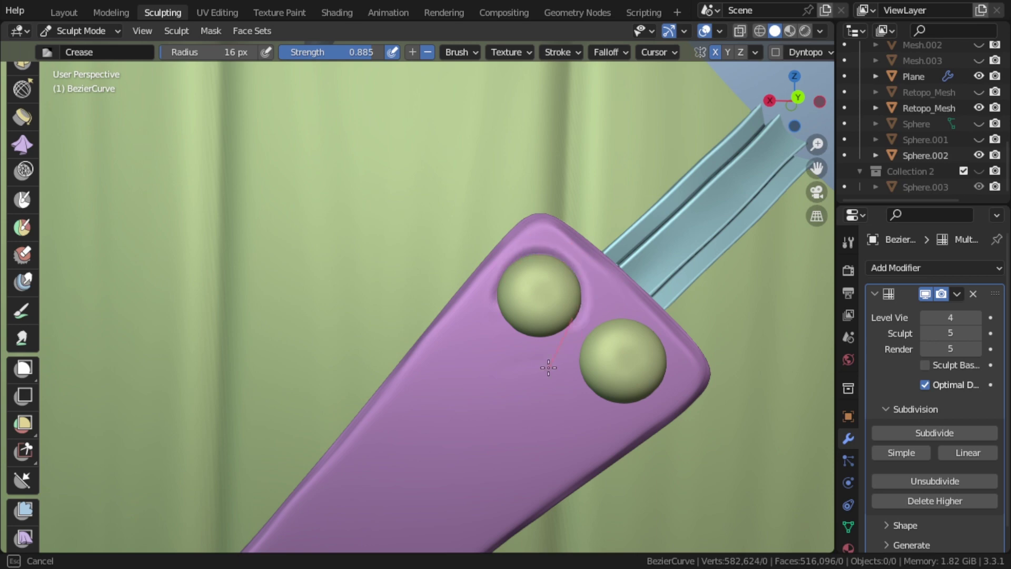
{"action": "mouse_move", "coordinate": [548, 367]}
{"action": "middle_mouse_down"}
{"action": "mouse_move", "coordinate": [575, 264]}
{"action": "mouse_move", "coordinate": [579, 387]}
{"action": "middle_mouse_up"}
{"action": "mouse_move", "coordinate": [559, 240]}
{"action": "middle_mouse_down"}
{"action": "mouse_move", "coordinate": [643, 316]}
{"action": "mouse_move", "coordinate": [563, 264]}
{"action": "mouse_move", "coordinate": [590, 285]}
{"action": "middle_mouse_up"}
{"action": "mouse_move", "coordinate": [495, 342]}
{"action": "middle_mouse_down"}
{"action": "mouse_move", "coordinate": [533, 286]}
{"action": "mouse_move", "coordinate": [465, 294]}
{"action": "middle_mouse_up"}
{"action": "scroll", "coordinate": [465, 294], "scroll_direction": "up", "scroll_amount": 3}
{"action": "middle_click_drag", "start_coordinate": [632, 251], "coordinate": [542, 271]}
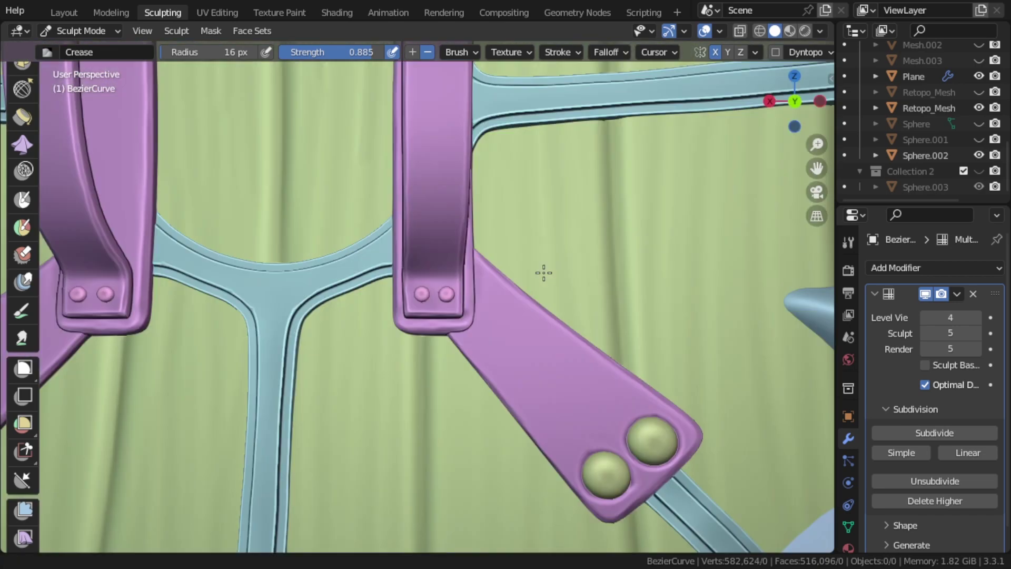
{"action": "scroll", "coordinate": [542, 271], "scroll_direction": "up", "scroll_amount": 5}
{"action": "middle_click_drag", "start_coordinate": [561, 375], "coordinate": [472, 359]}
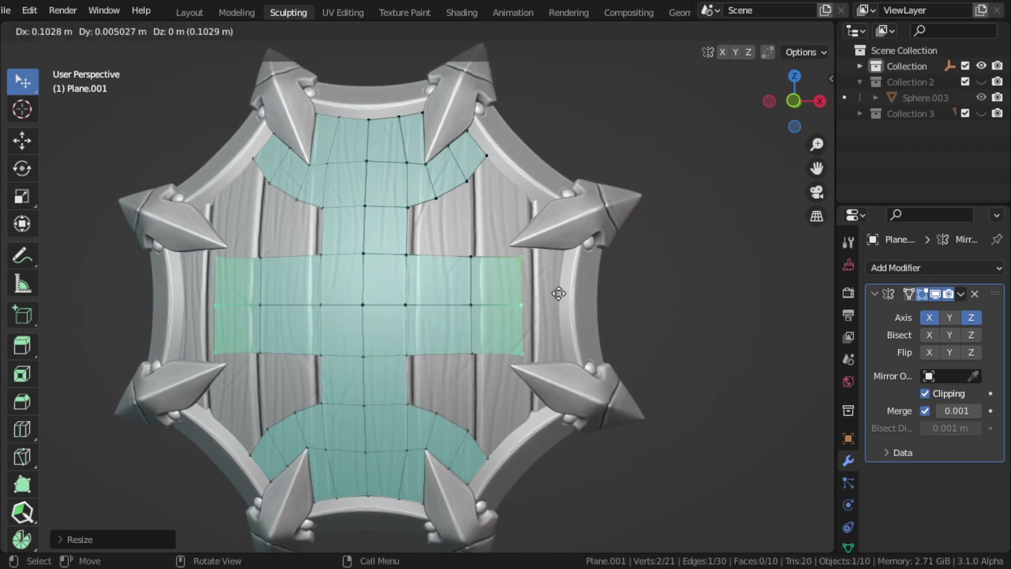
Extrude the mirrored retopology strip's edge out toward the rim.
{"action": "left_click", "coordinate": [558, 293]}
{"action": "scroll", "coordinate": [527, 279], "scroll_direction": "up", "scroll_amount": 4}
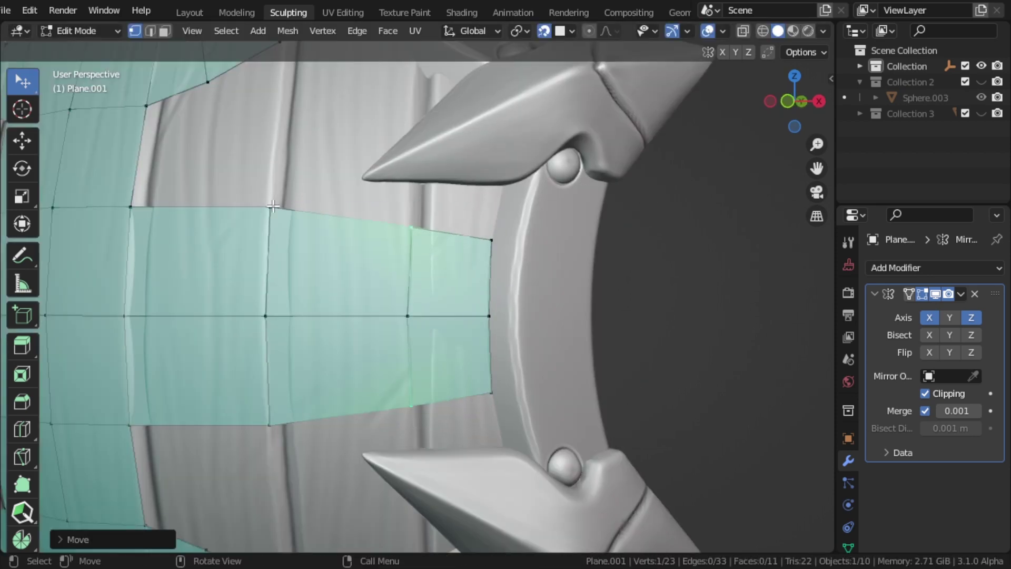
{"action": "scroll", "coordinate": [273, 205], "scroll_direction": "down", "scroll_amount": 3}
{"action": "middle_click_drag", "start_coordinate": [273, 205], "coordinate": [352, 138]}
{"action": "scroll", "coordinate": [362, 246], "scroll_direction": "down", "scroll_amount": 2}
{"action": "key", "text": "e"}
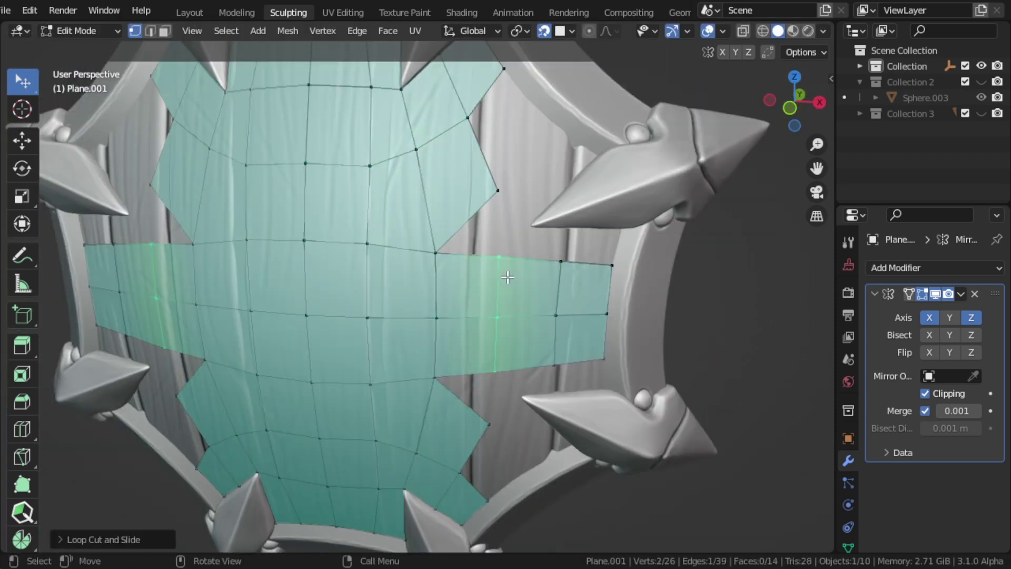
{"action": "scroll", "coordinate": [532, 232], "scroll_direction": "up", "scroll_amount": 3}
{"action": "middle_click_drag", "start_coordinate": [532, 233], "coordinate": [534, 212]}
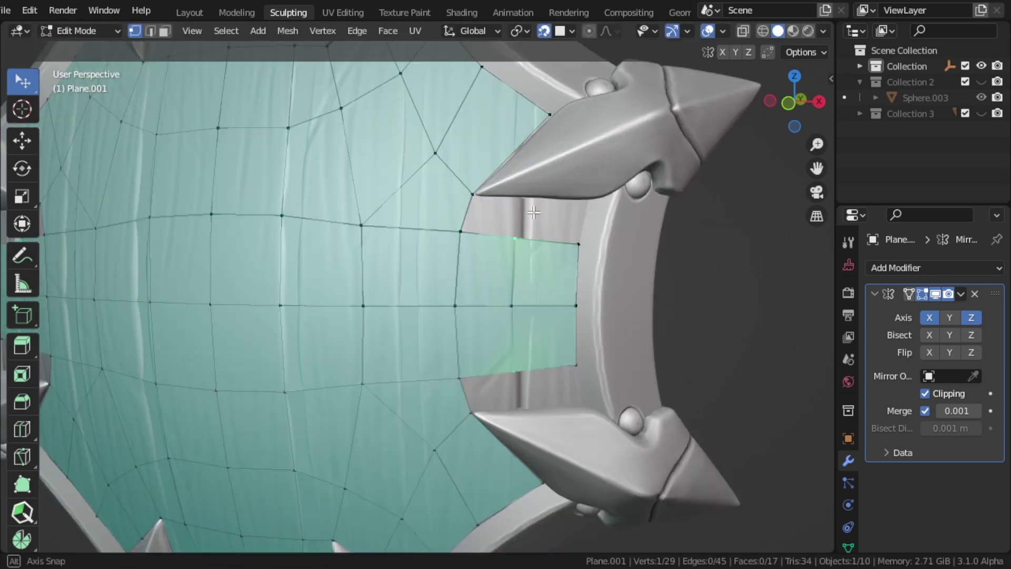
{"action": "left_click", "coordinate": [598, 195]}
Add a loop cut across the strip near a spike's base.
{"action": "middle_click_drag", "start_coordinate": [745, 260], "coordinate": [501, 205]}
{"action": "scroll", "coordinate": [532, 285], "scroll_direction": "up", "scroll_amount": 3}
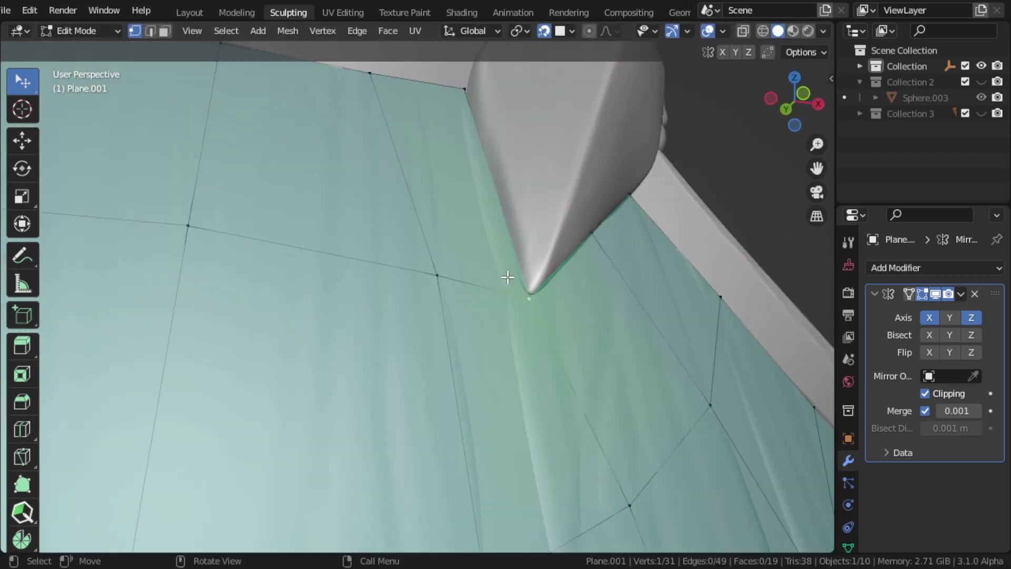
{"action": "scroll", "coordinate": [613, 402], "scroll_direction": "up", "scroll_amount": 3}
{"action": "key", "text": "ctrl+r"}
{"action": "left_click", "coordinate": [510, 237]}
{"action": "scroll", "coordinate": [402, 298], "scroll_direction": "down", "scroll_amount": 3}
{"action": "left_click", "coordinate": [402, 298]}
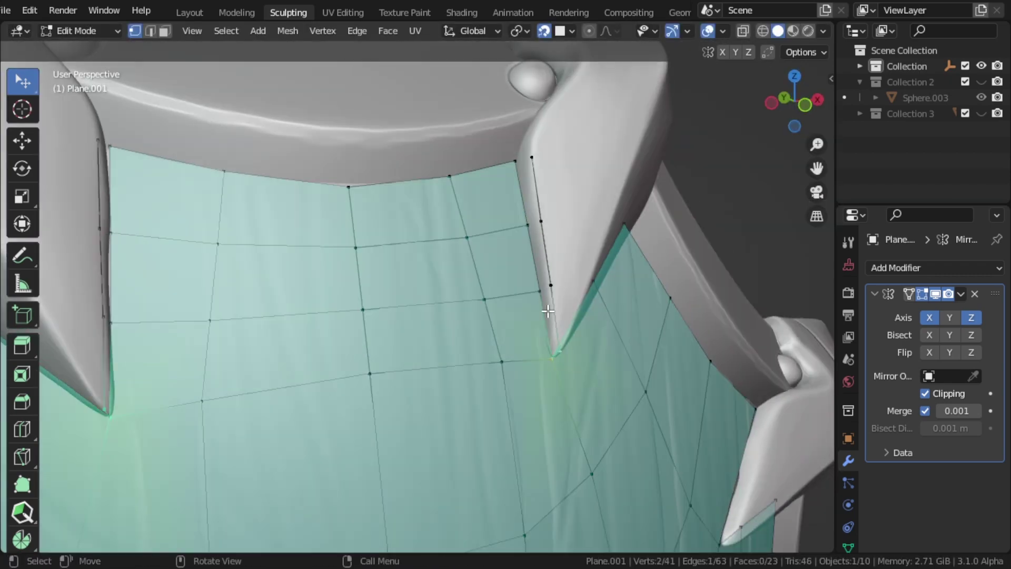
{"action": "middle_click_drag", "start_coordinate": [402, 298], "coordinate": [451, 228]}
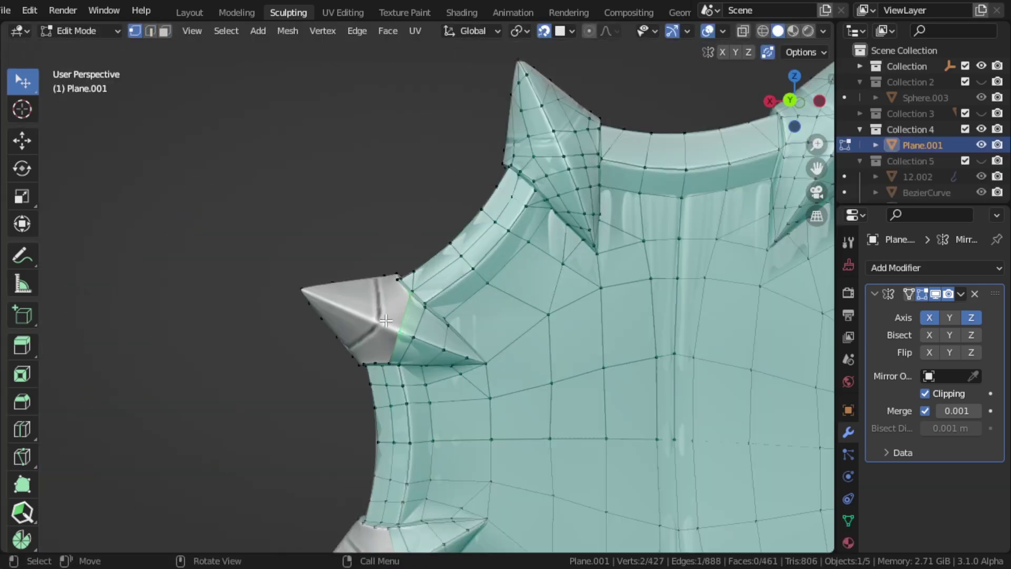
{"action": "mouse_move", "coordinate": [386, 320]}
{"action": "middle_mouse_down"}
{"action": "mouse_move", "coordinate": [420, 356]}
{"action": "mouse_move", "coordinate": [361, 345]}
{"action": "mouse_move", "coordinate": [420, 384]}
{"action": "mouse_move", "coordinate": [365, 274]}
{"action": "mouse_move", "coordinate": [368, 327]}
{"action": "mouse_move", "coordinate": [389, 369]}
{"action": "mouse_move", "coordinate": [346, 404]}
{"action": "mouse_move", "coordinate": [427, 417]}
{"action": "mouse_move", "coordinate": [292, 397]}
{"action": "middle_mouse_up"}
Move vertices into place and extrude a new vertex along the spike.
{"action": "key", "text": "g"}
{"action": "left_click", "coordinate": [365, 273]}
{"action": "key", "text": "e"}
{"action": "left_click", "coordinate": [426, 418]}
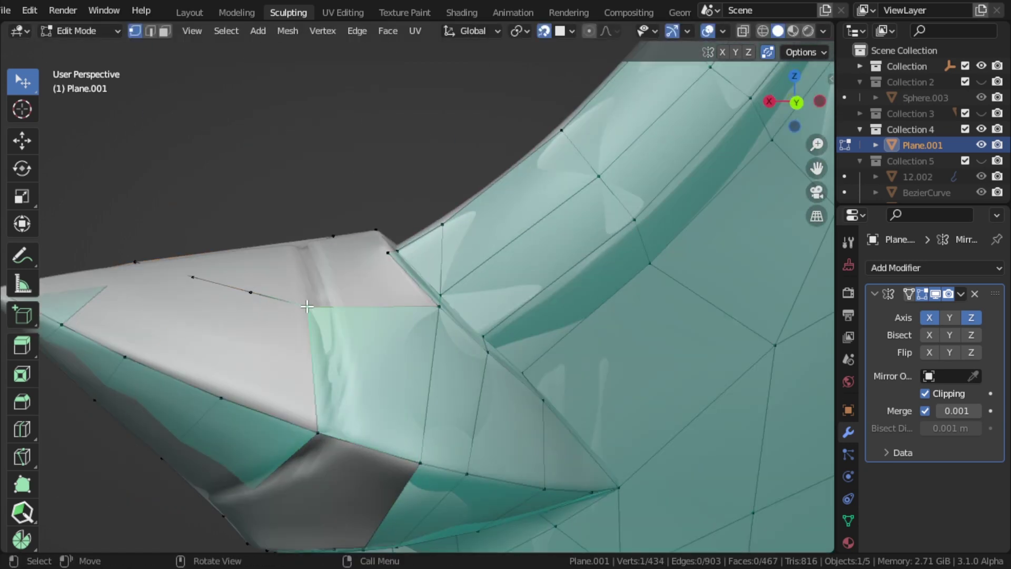
{"action": "left_click", "coordinate": [269, 305]}
{"action": "middle_click_drag", "start_coordinate": [268, 306], "coordinate": [371, 429]}
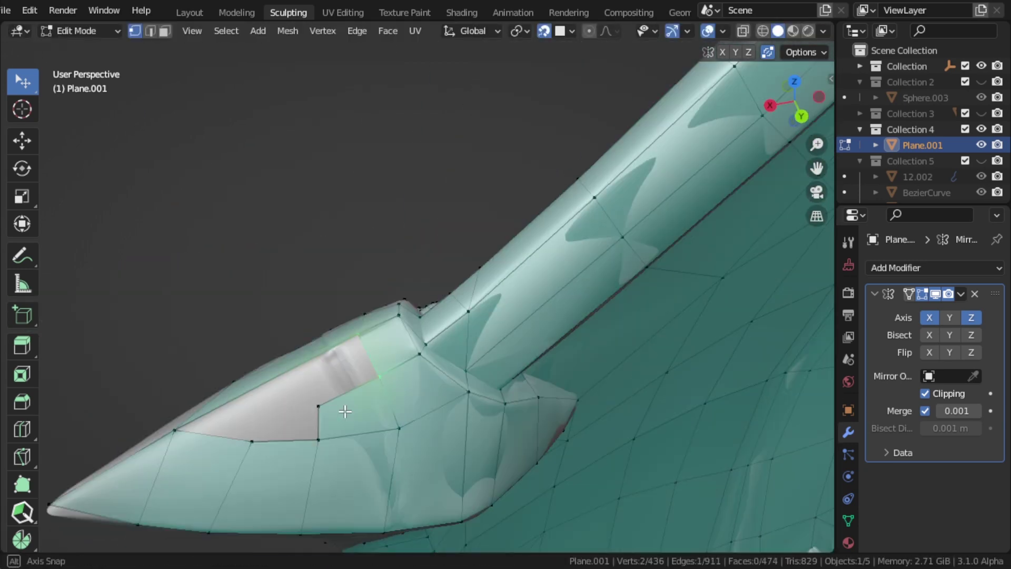
{"action": "mouse_move", "coordinate": [373, 358]}
{"action": "middle_mouse_down"}
{"action": "mouse_move", "coordinate": [465, 394]}
{"action": "mouse_move", "coordinate": [411, 415]}
{"action": "middle_mouse_up"}
Fill along the spike edge and knife-cut across the spike toward its tip.
{"action": "key", "text": "f"}
{"action": "key", "text": "alt+a"}
{"action": "key", "text": "2"}
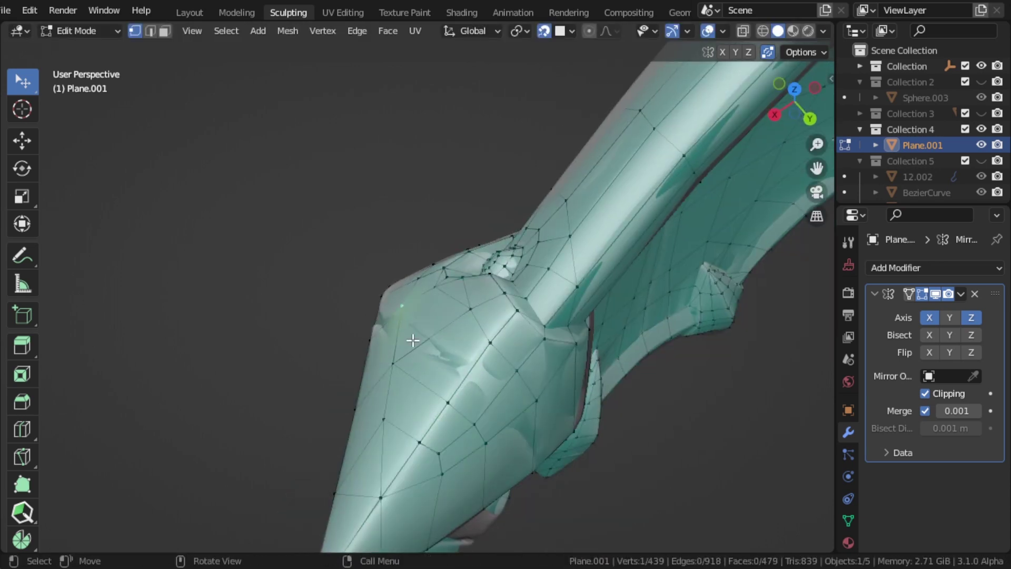
{"action": "middle_click_drag", "start_coordinate": [413, 340], "coordinate": [343, 222]}
{"action": "key", "text": "k"}
{"action": "left_click", "coordinate": [408, 280]}
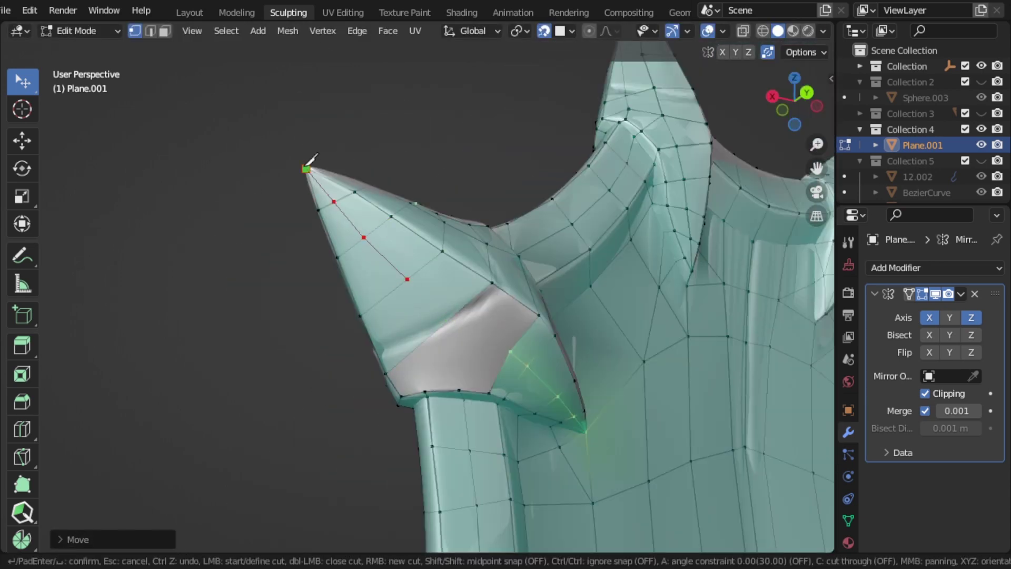
{"action": "key", "text": "Return"}
{"action": "mouse_move", "coordinate": [311, 161]}
{"action": "middle_mouse_down"}
{"action": "mouse_move", "coordinate": [461, 307]}
{"action": "mouse_move", "coordinate": [396, 381]}
{"action": "middle_mouse_up"}
{"action": "left_click", "coordinate": [418, 297]}
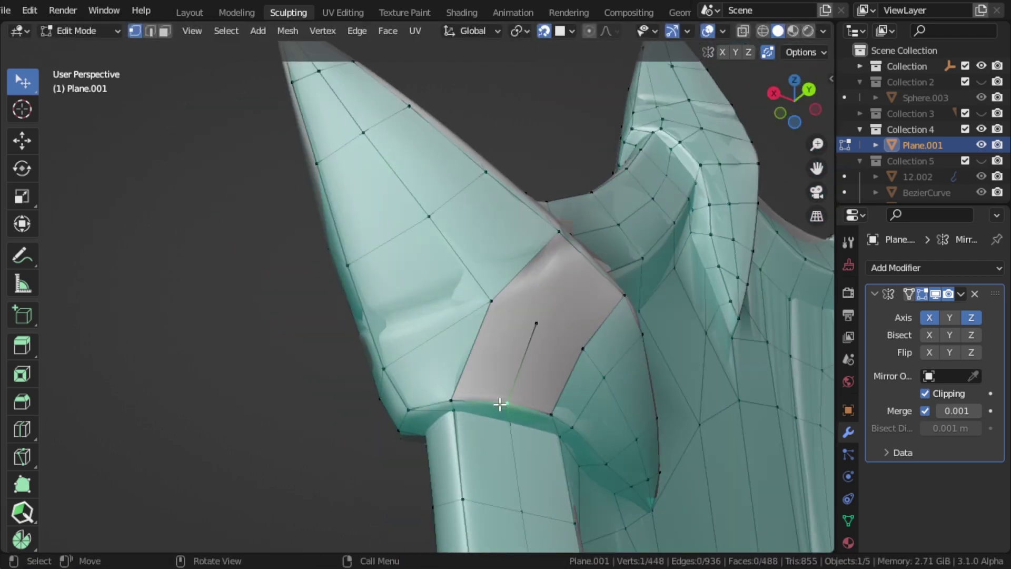
{"action": "mouse_move", "coordinate": [500, 404]}
{"action": "middle_mouse_down"}
{"action": "mouse_move", "coordinate": [499, 347]}
{"action": "mouse_move", "coordinate": [435, 470]}
{"action": "middle_mouse_up"}
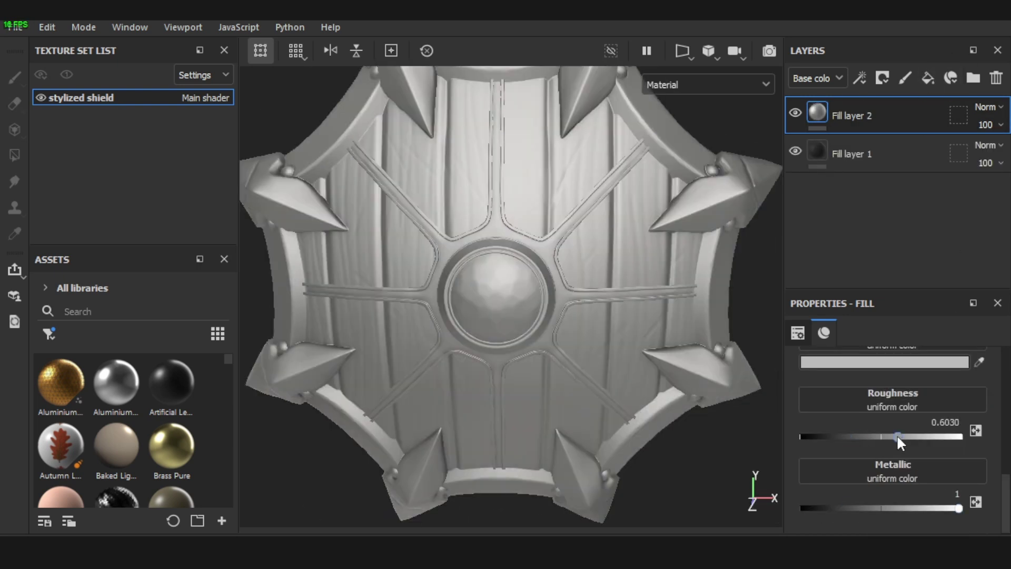
Add a new fill layer above the base layer.
{"action": "scroll", "coordinate": [488, 308], "scroll_direction": "down", "scroll_amount": 5}
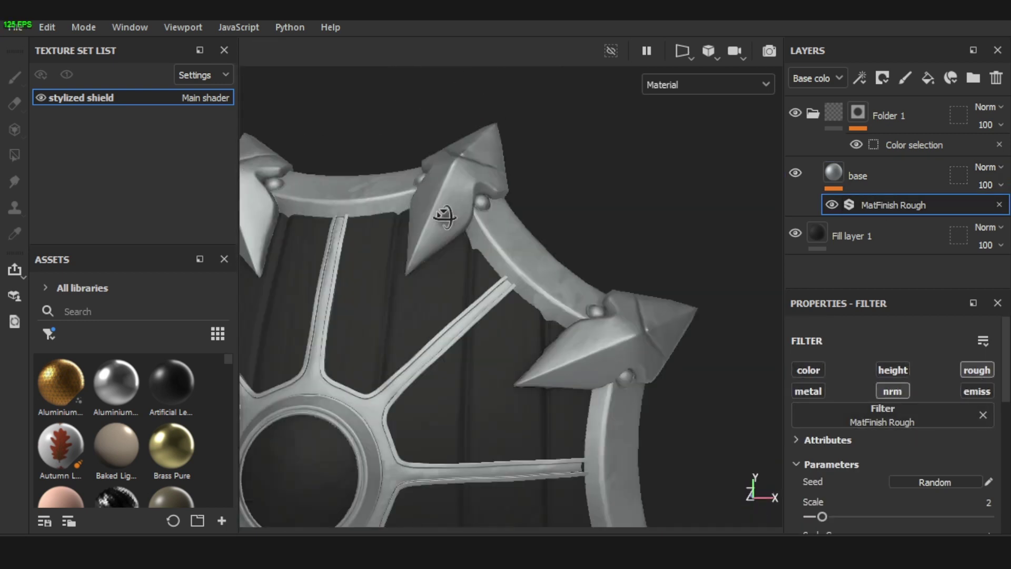
{"action": "left_click", "coordinate": [928, 79]}
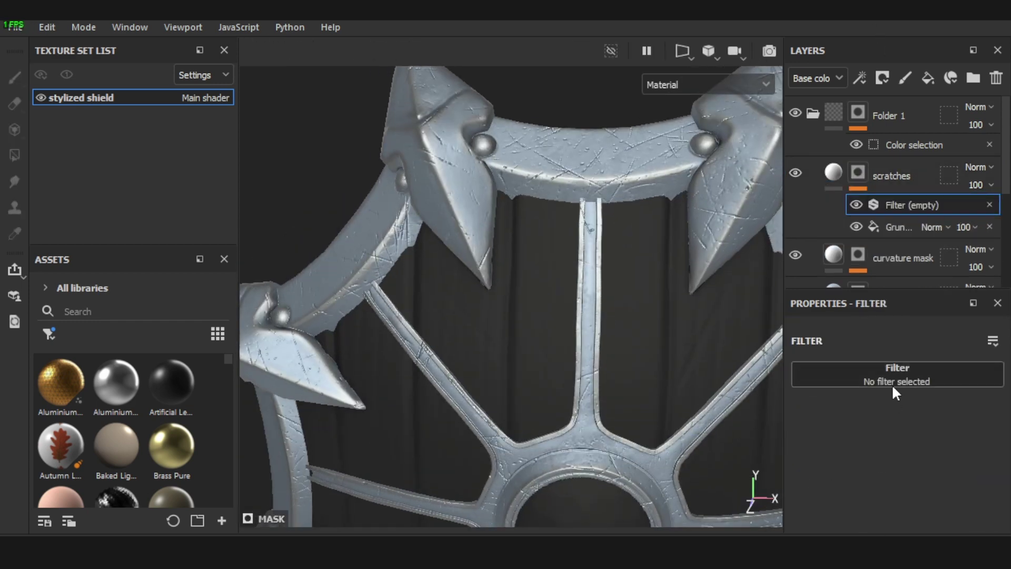
Dock the layer stack and shorten the rim scratches to length 0.8.
{"action": "scroll", "coordinate": [772, 469], "scroll_direction": "up", "scroll_amount": 3}
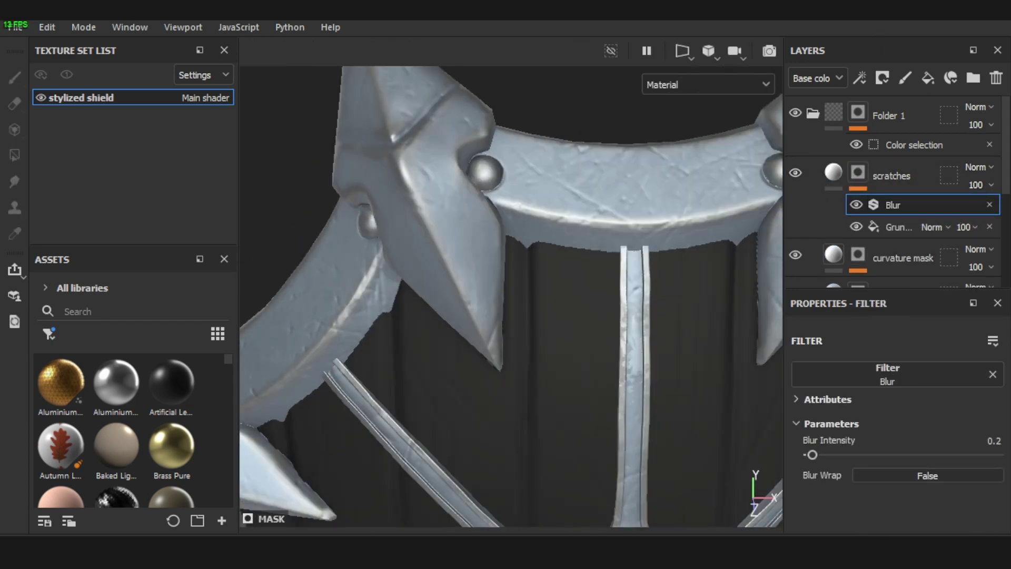
{"action": "left_click_drag", "start_coordinate": [807, 51], "coordinate": [937, 46]}
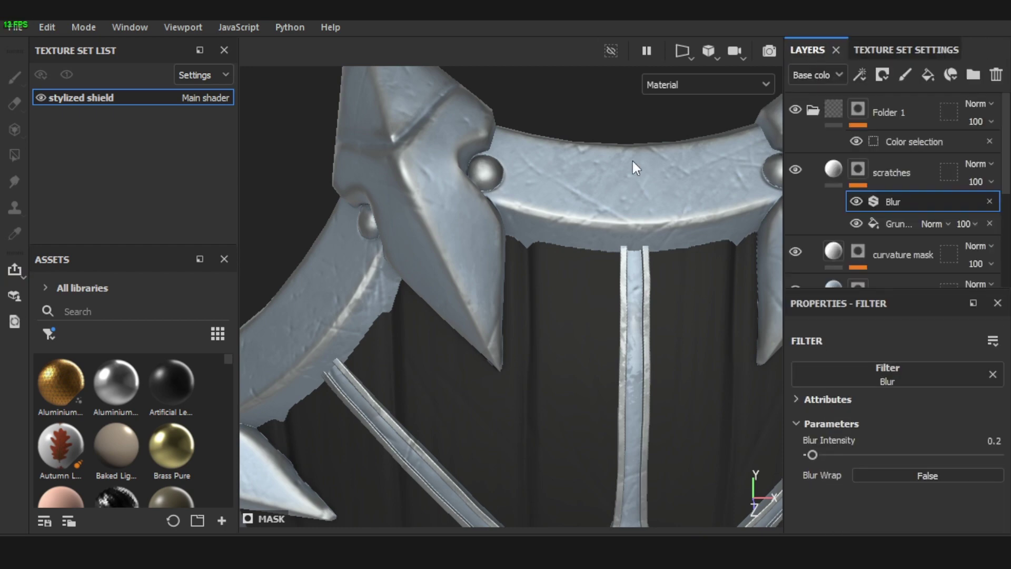
{"action": "middle_click_drag", "start_coordinate": [633, 160], "coordinate": [428, 158]}
{"action": "left_click", "coordinate": [898, 224]}
{"action": "scroll", "coordinate": [892, 489], "scroll_direction": "down", "scroll_amount": 5}
{"action": "scroll", "coordinate": [864, 427], "scroll_direction": "up", "scroll_amount": 1}
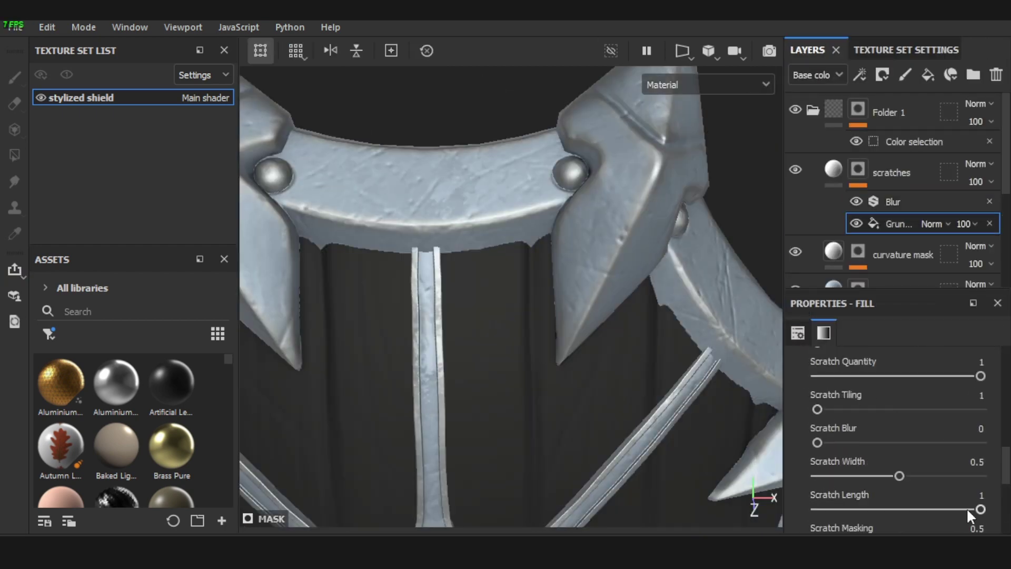
{"action": "left_click_drag", "start_coordinate": [968, 508], "coordinate": [947, 509]}
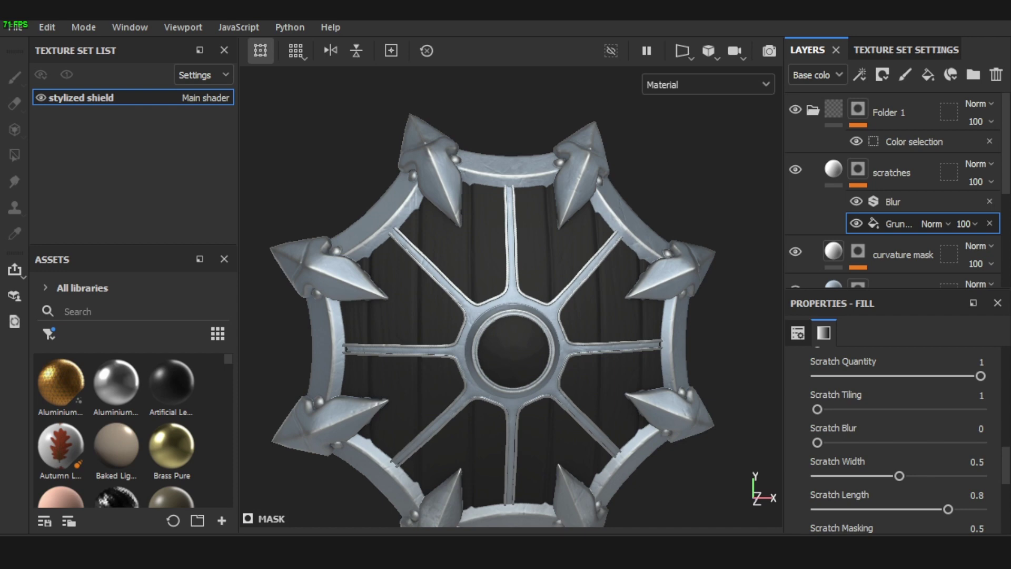
Add a 'dirt' fill layer with a black mask driven by a Dirt generator.
{"action": "left_click", "coordinate": [928, 74]}
{"action": "type", "text": "dirt"}
{"action": "key", "text": "Return"}
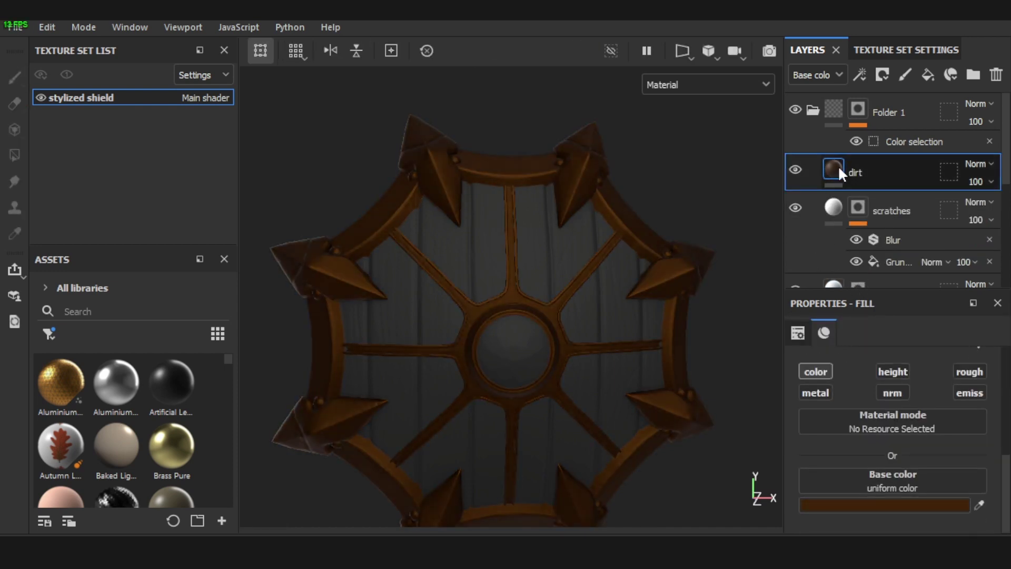
{"action": "right_click_drag", "start_coordinate": [840, 173], "coordinate": [638, 525]}
{"action": "left_click", "coordinate": [898, 374]}
{"action": "left_click", "coordinate": [694, 187]}
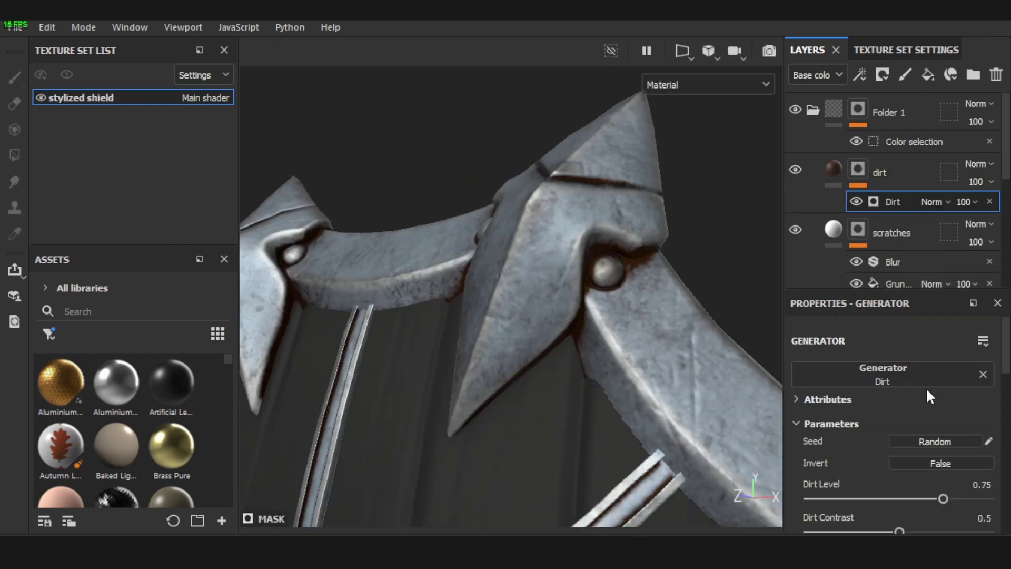
{"action": "left_click_drag", "start_coordinate": [964, 498], "coordinate": [945, 498]}
{"action": "key", "text": "f"}
Give the dirt layer a light tan colour.
{"action": "left_click", "coordinate": [833, 169]}
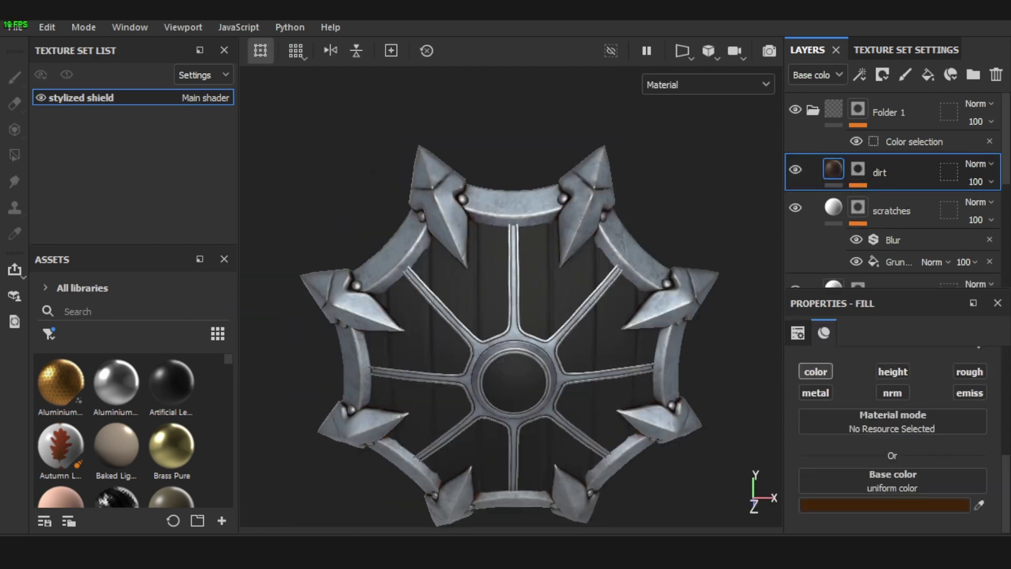
{"action": "left_click", "coordinate": [664, 284]}
{"action": "scroll", "coordinate": [732, 422], "scroll_direction": "up", "scroll_amount": 4}
{"action": "scroll", "coordinate": [911, 438], "scroll_direction": "down", "scroll_amount": 2}
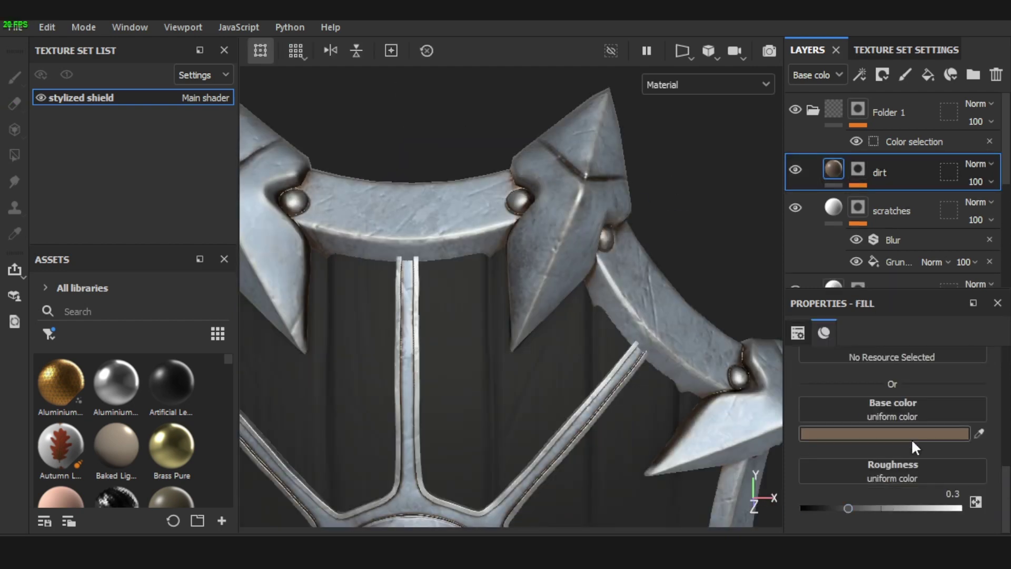
{"action": "scroll", "coordinate": [636, 213], "scroll_direction": "down", "scroll_amount": 2}
Lower the Dirt generator's grunge amount to 0.28 and adjust its level and contrast.
{"action": "left_click", "coordinate": [855, 176], "text": "alt"}
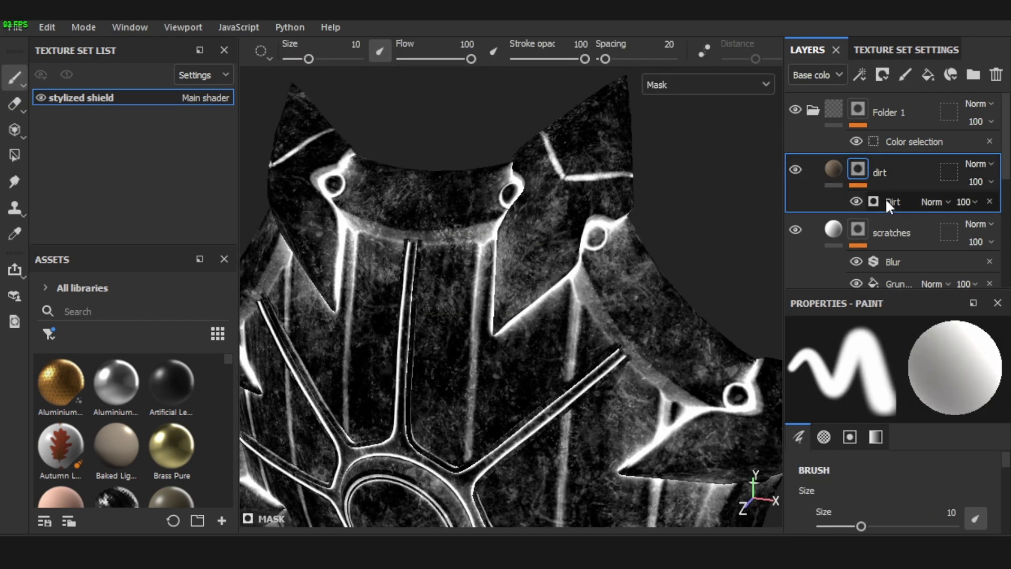
{"action": "left_click", "coordinate": [886, 198]}
{"action": "scroll", "coordinate": [890, 490], "scroll_direction": "down", "scroll_amount": 2}
{"action": "left_click_drag", "start_coordinate": [863, 523], "coordinate": [860, 524]}
{"action": "key", "text": "m"}
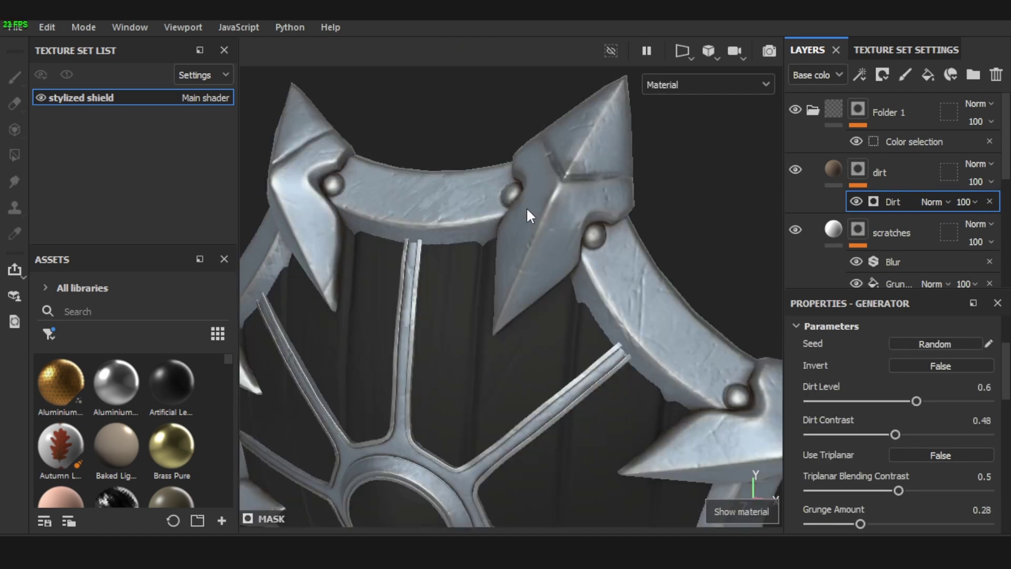
{"action": "left_click_drag", "start_coordinate": [893, 434], "coordinate": [904, 434]}
{"action": "scroll", "coordinate": [569, 352], "scroll_direction": "down", "scroll_amount": 3}
{"action": "left_click_drag", "start_coordinate": [569, 352], "coordinate": [691, 289], "text": "alt"}
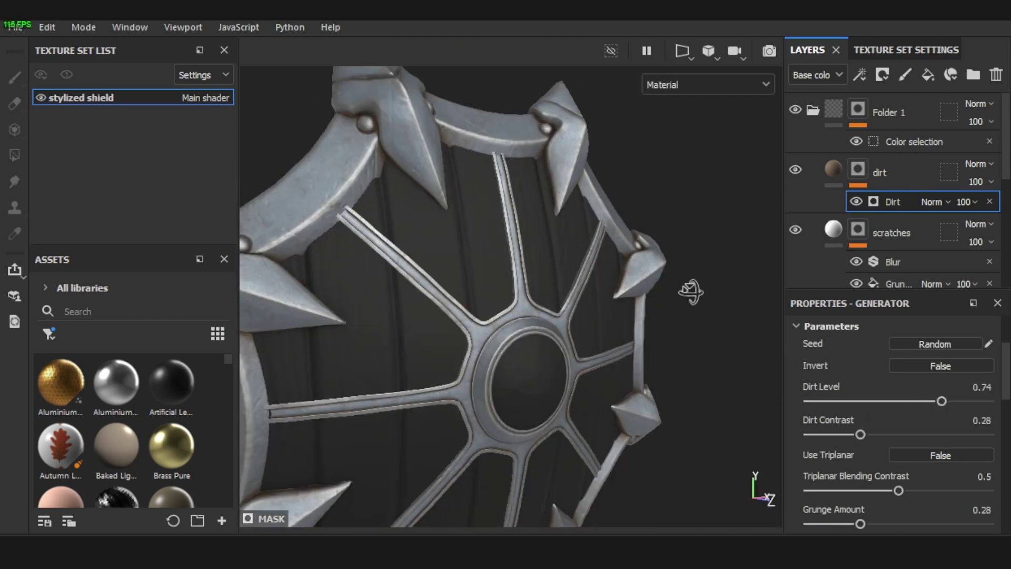
{"action": "scroll", "coordinate": [691, 289], "scroll_direction": "up", "scroll_amount": 2}
Add a new fill layer named 'baked light' above dirt.
{"action": "left_click", "coordinate": [928, 74]}
{"action": "type", "text": "t"}
{"action": "key", "text": "Return"}
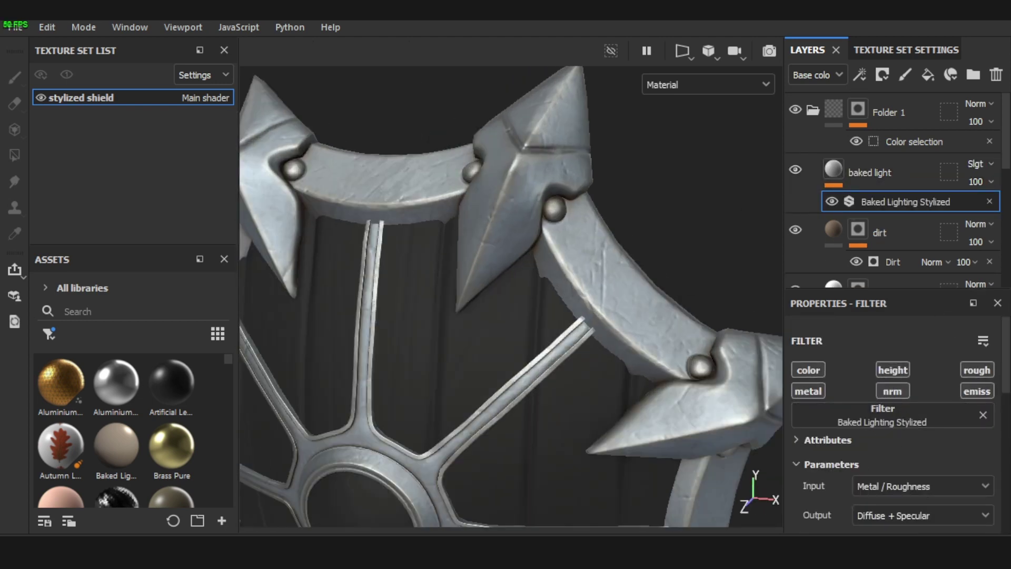
Check the baked light layer on the shield, then select Folder 1 of metal layers.
{"action": "left_click", "coordinate": [867, 176]}
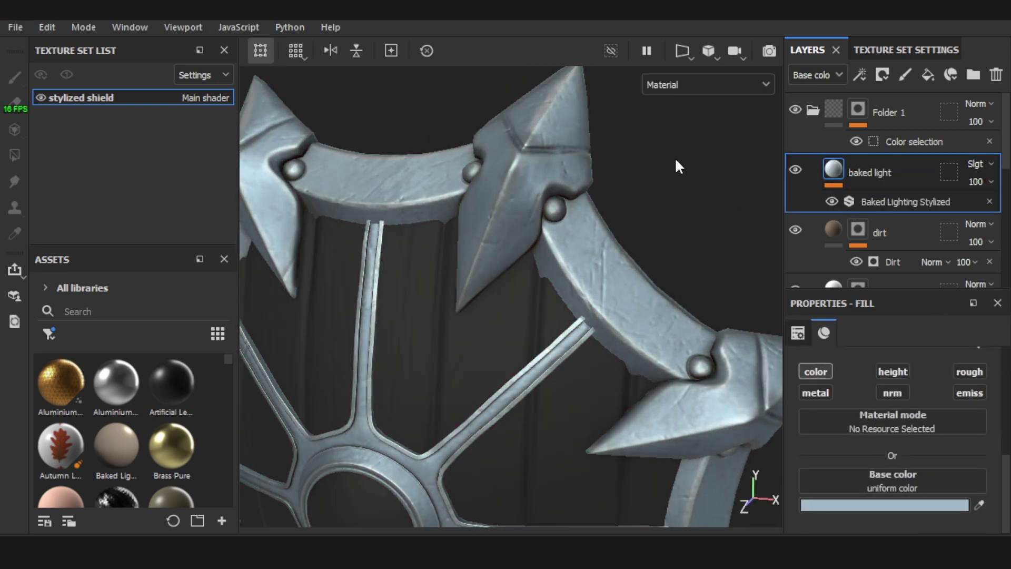
{"action": "scroll", "coordinate": [406, 244], "scroll_direction": "up", "scroll_amount": 3}
{"action": "mouse_move", "coordinate": [406, 244]}
{"action": "left_mouse_down", "text": "alt"}
{"action": "mouse_move", "coordinate": [658, 406]}
{"action": "mouse_move", "coordinate": [537, 272]}
{"action": "left_mouse_up", "text": "alt"}
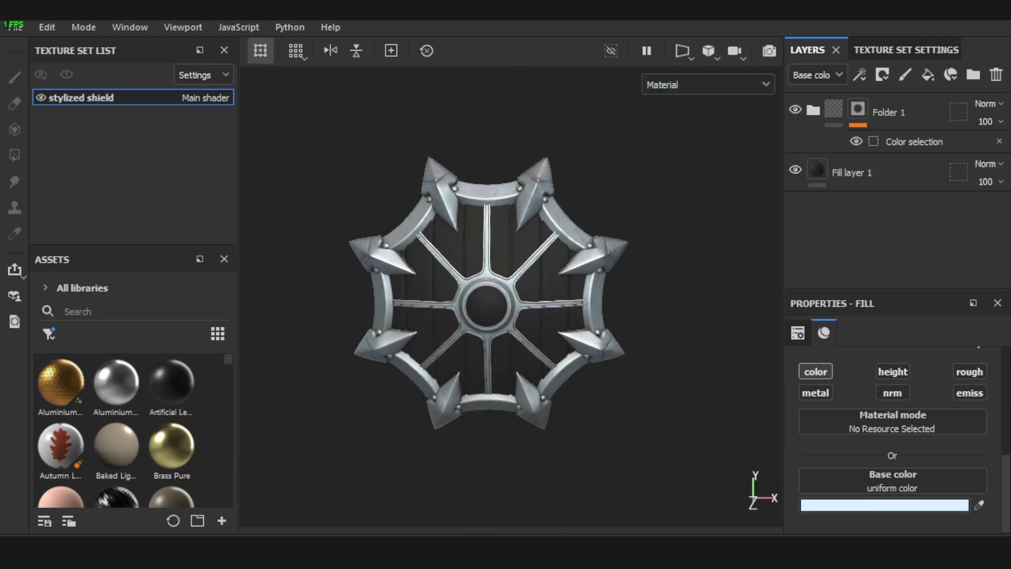
{"action": "left_click", "coordinate": [914, 116]}
{"action": "type", "text": "Stylized metal"}
Add the wood base fill layer and give the gradient layer a black mask.
{"action": "left_click", "coordinate": [928, 74]}
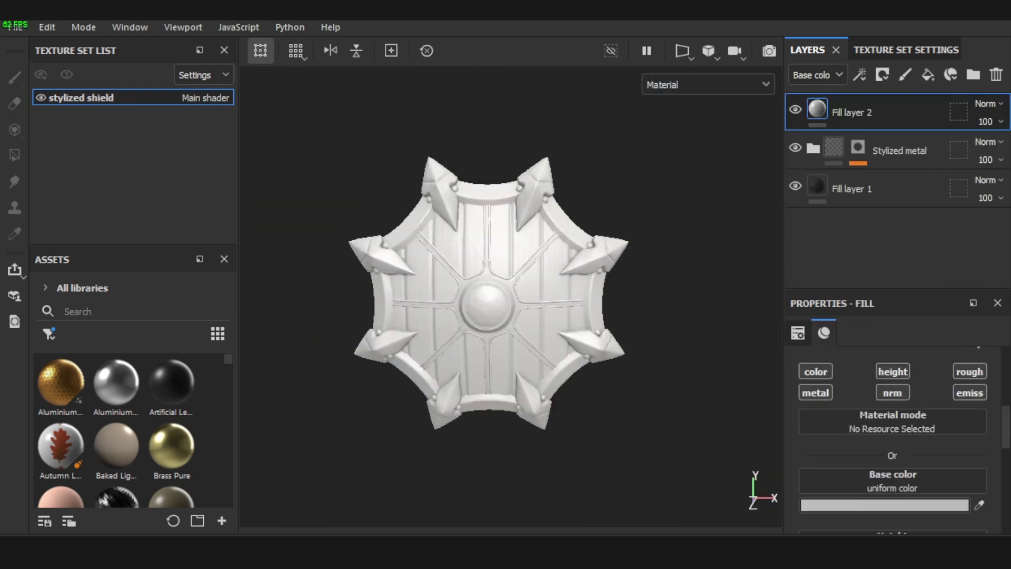
{"action": "scroll", "coordinate": [604, 242], "scroll_direction": "up", "scroll_amount": 3}
{"action": "scroll", "coordinate": [901, 367], "scroll_direction": "down", "scroll_amount": 5}
{"action": "left_click_drag", "start_coordinate": [896, 507], "coordinate": [898, 510]}
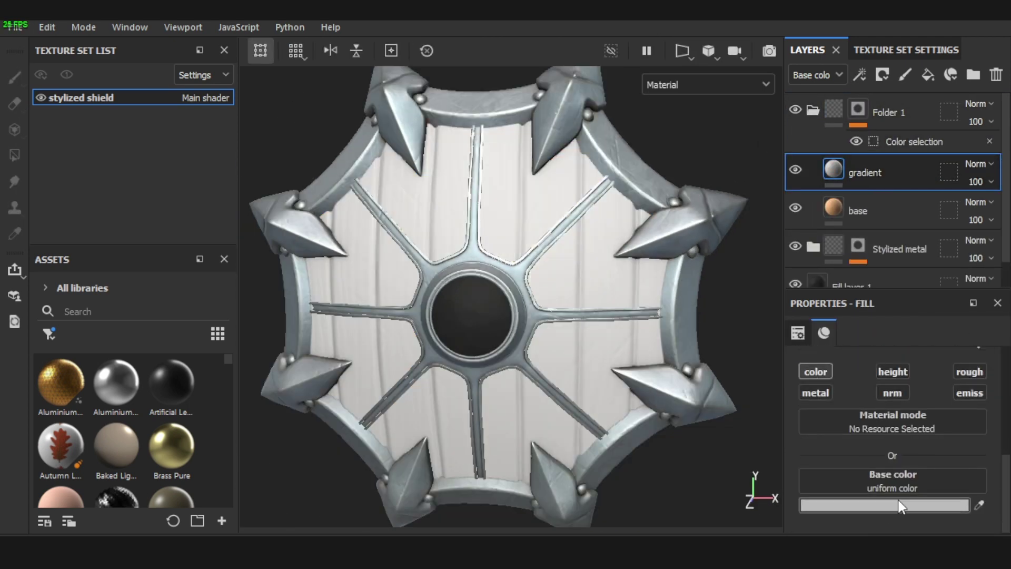
{"action": "left_click", "coordinate": [796, 170]}
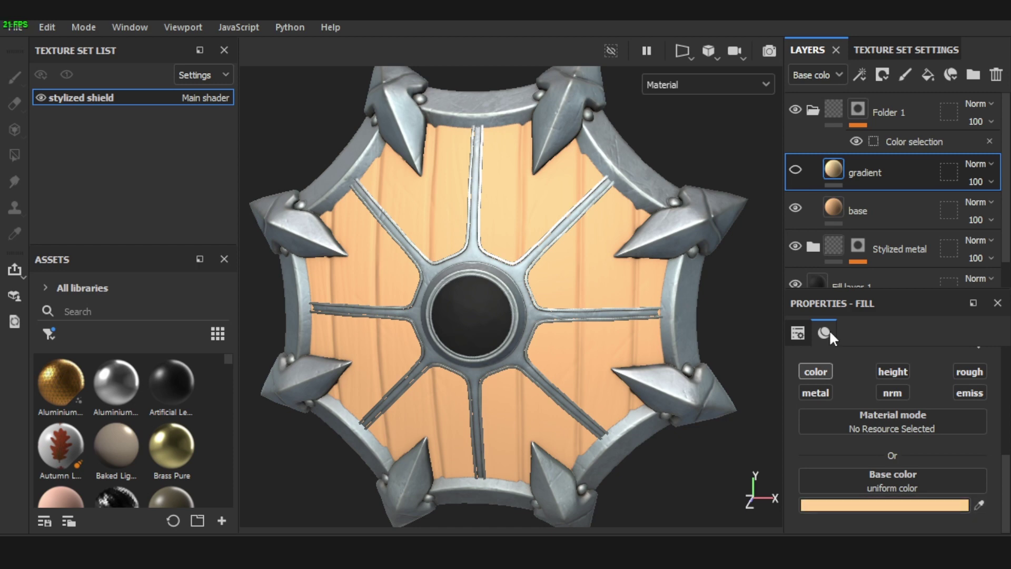
{"action": "left_click", "coordinate": [882, 74]}
{"action": "left_click", "coordinate": [858, 94]}
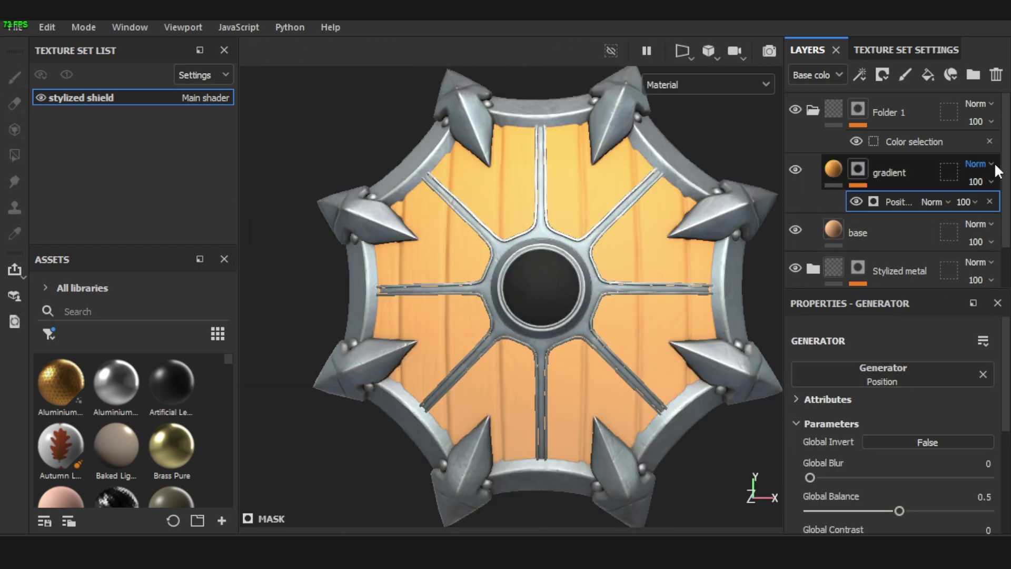
Add a new fill layer named 'grunge' above gradient.
{"action": "left_click", "coordinate": [928, 74]}
{"action": "double_click", "coordinate": [866, 172]}
{"action": "type", "text": "grunge"}
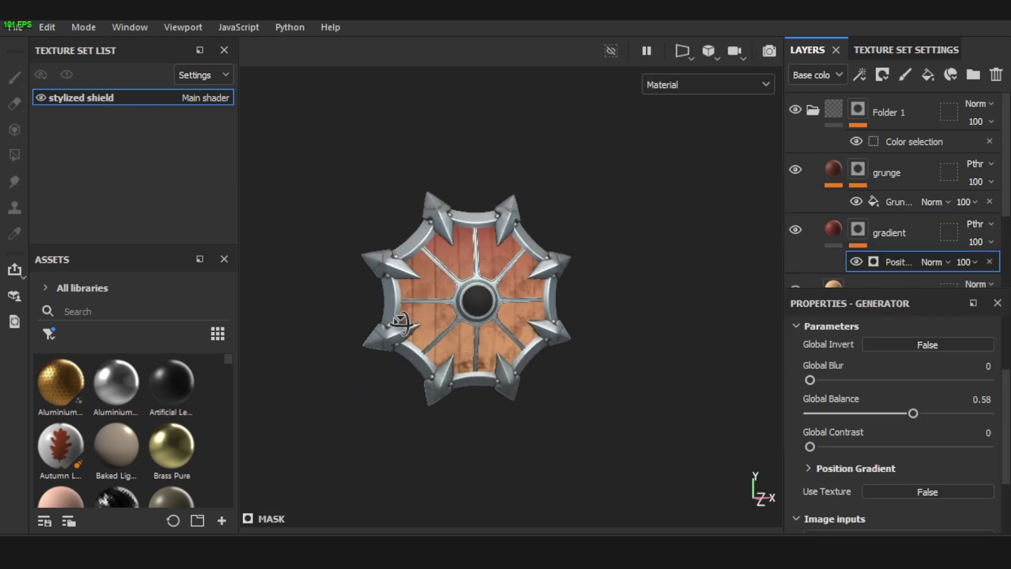
Flip the position gradient's direction, then add a fill layer to name 'curvature mask'.
{"action": "left_click", "coordinate": [927, 345]}
{"action": "left_click_drag", "start_coordinate": [904, 412], "coordinate": [886, 413]}
{"action": "scroll", "coordinate": [840, 242], "scroll_direction": "down", "scroll_amount": 1}
{"action": "left_click", "coordinate": [841, 242]}
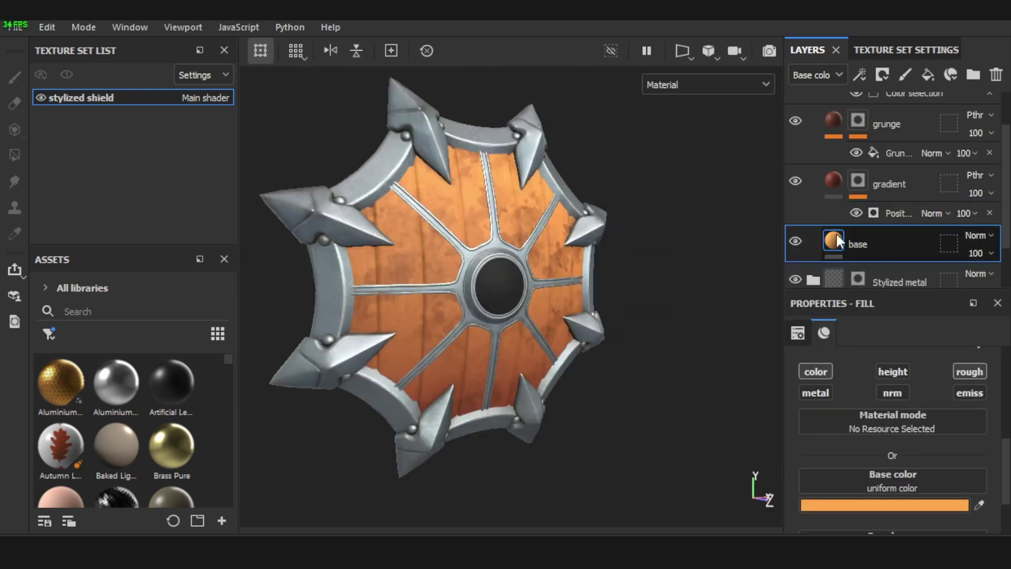
{"action": "left_click", "coordinate": [845, 179]}
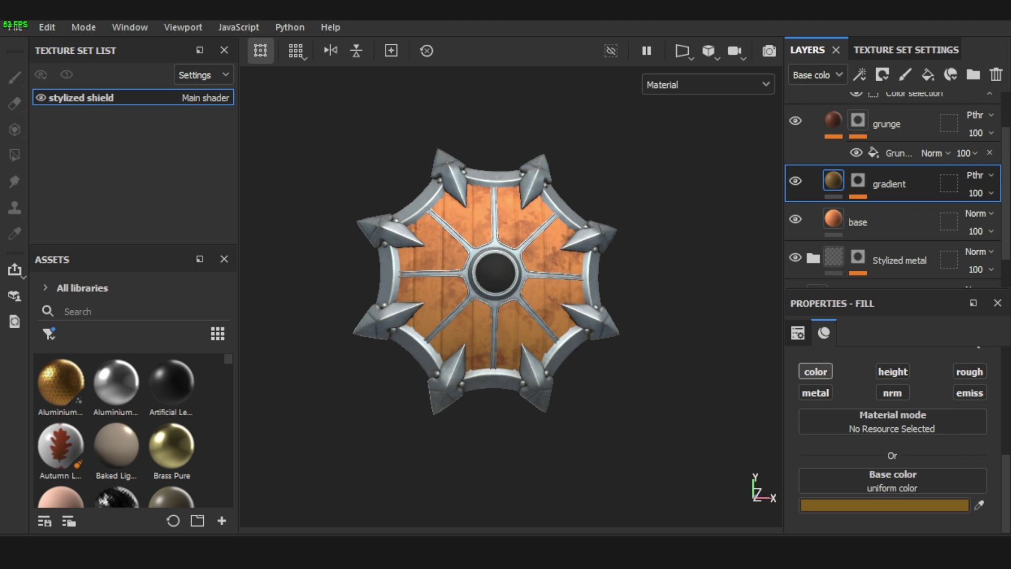
{"action": "left_click", "coordinate": [928, 74]}
{"action": "double_click", "coordinate": [881, 172]}
{"action": "type", "text": "curvature mask"}
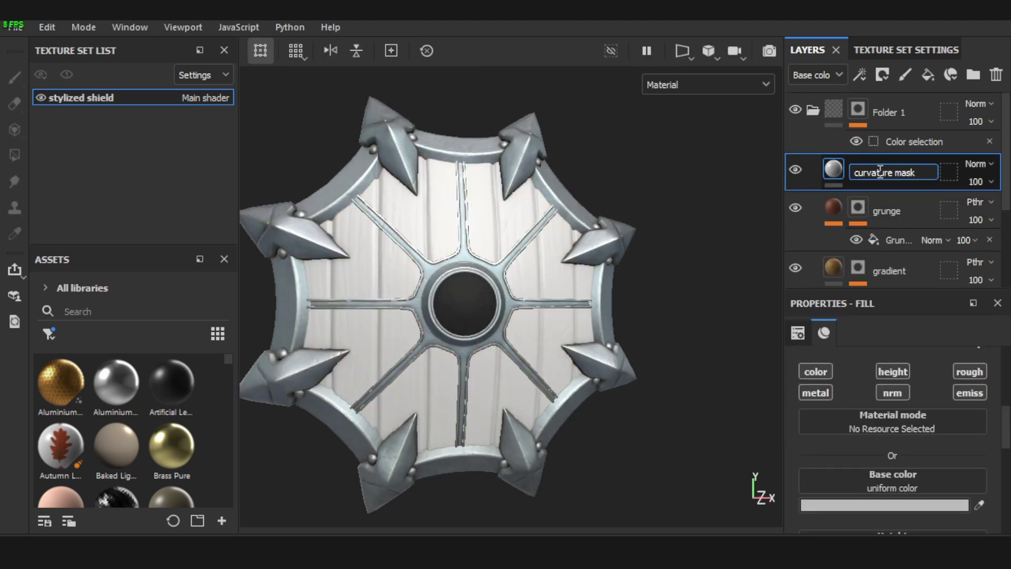
Name the layer 'curvature mask', select its curvature generator, and rename the mask layer.
{"action": "key", "text": "Return"}
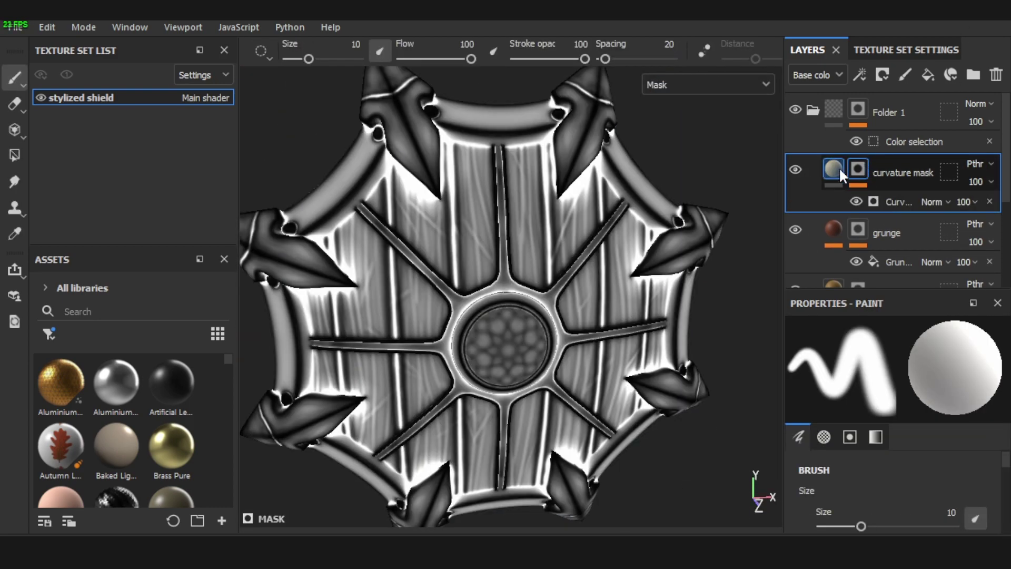
{"action": "left_click", "coordinate": [841, 176]}
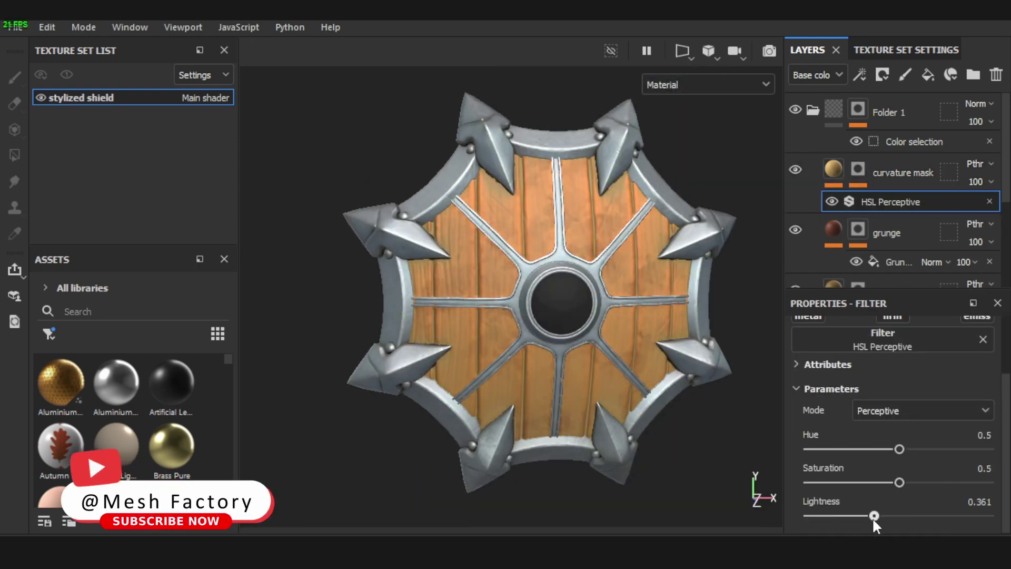
{"action": "double_click", "coordinate": [934, 169]}
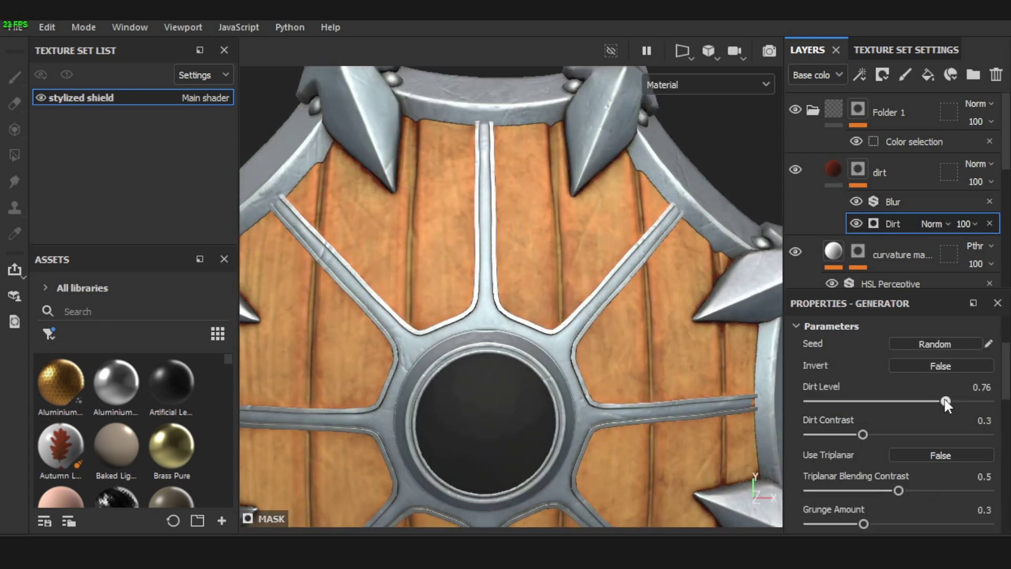
Add a new fill layer above the dirt layer and name it 'baked light'.
{"action": "left_click", "coordinate": [838, 182]}
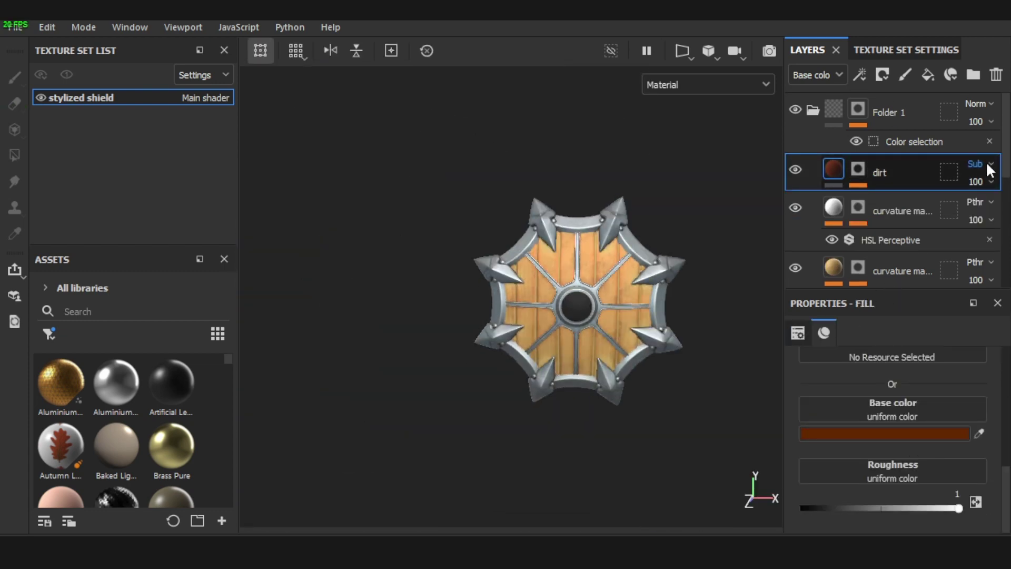
{"action": "left_click", "coordinate": [930, 79]}
{"action": "double_click", "coordinate": [888, 173]}
{"action": "type", "text": "baked light"}
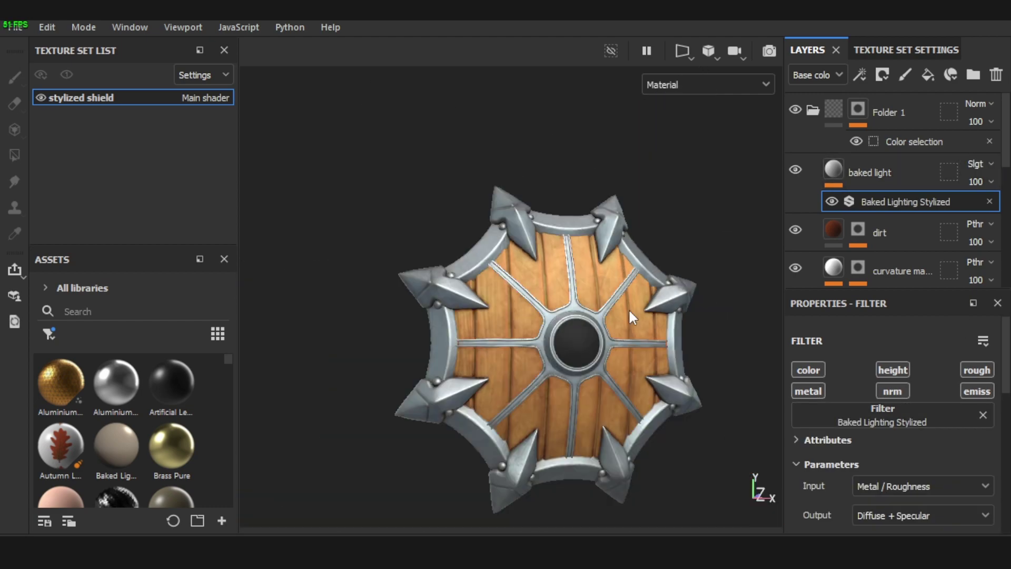
{"action": "left_click_drag", "start_coordinate": [632, 317], "coordinate": [652, 350], "text": "alt"}
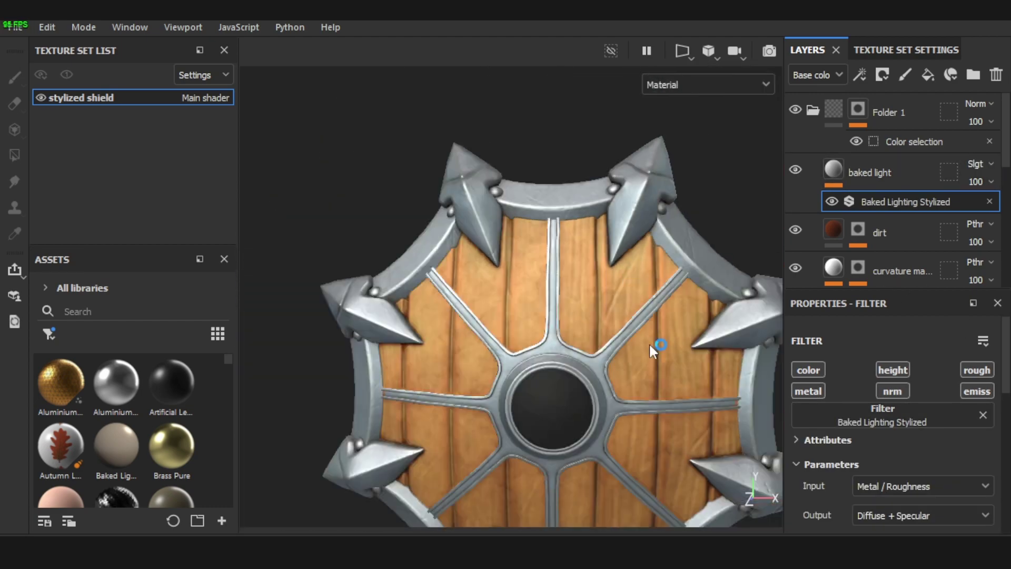
Add a generator and Levels to the dirt mask and adjust its levels.
{"action": "left_click", "coordinate": [893, 235]}
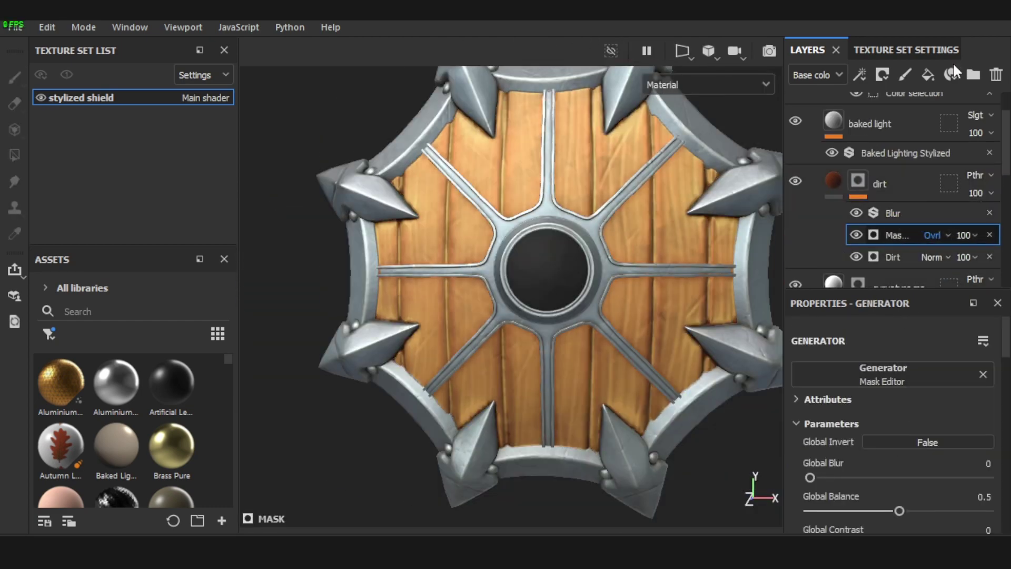
{"action": "left_click", "coordinate": [858, 180], "text": "alt"}
{"action": "left_click", "coordinate": [895, 234]}
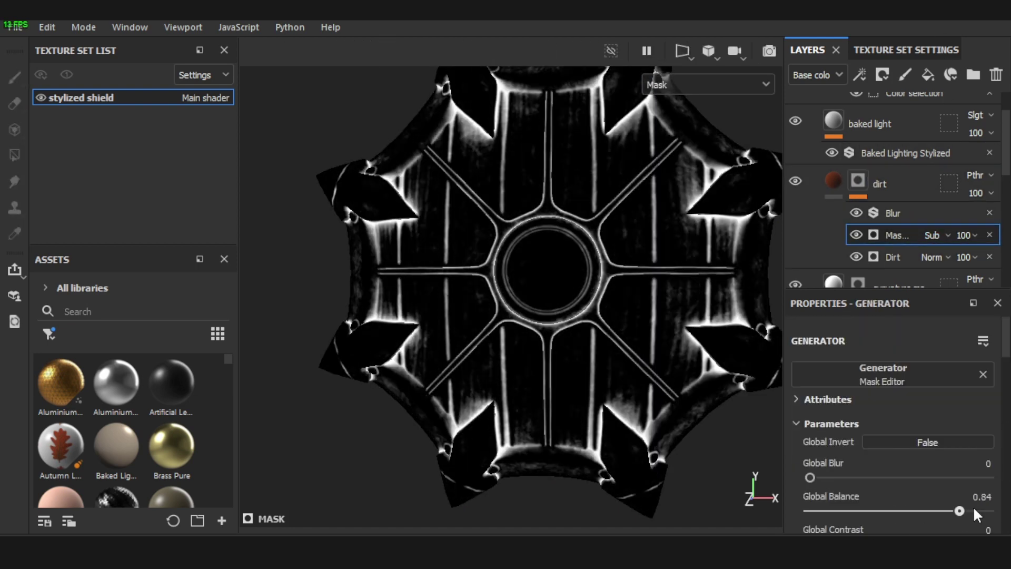
{"action": "scroll", "coordinate": [895, 441], "scroll_direction": "down", "scroll_amount": 5}
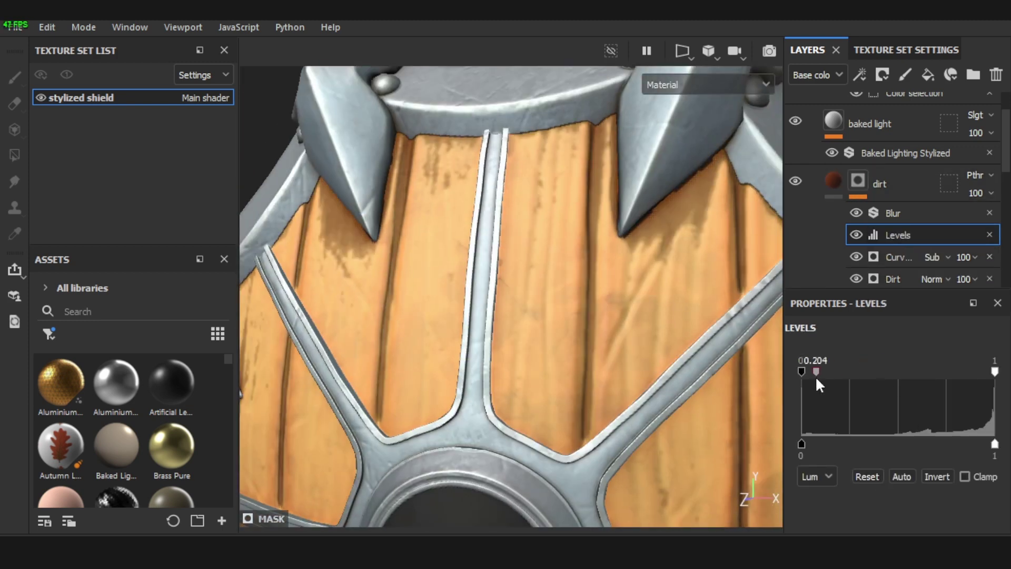
{"action": "left_click_drag", "start_coordinate": [815, 372], "coordinate": [864, 373]}
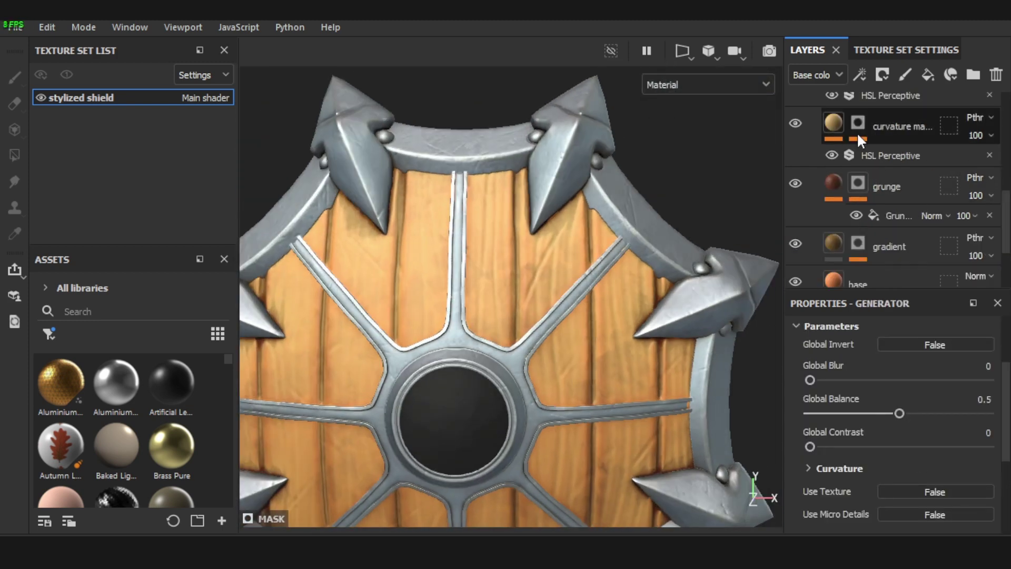
{"action": "left_click", "coordinate": [858, 134]}
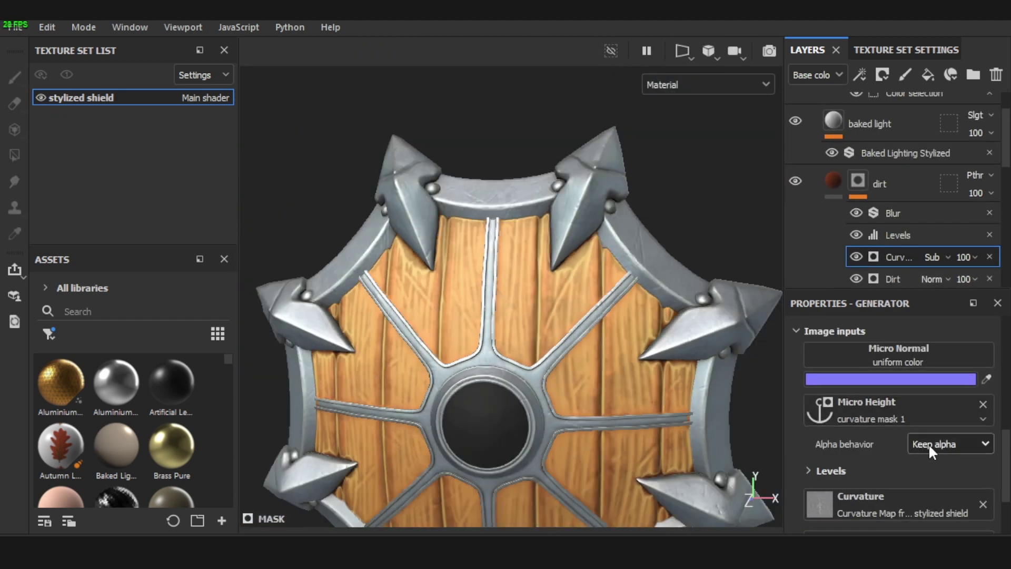
Raise the height value of the dirt fill layer.
{"action": "scroll", "coordinate": [937, 255], "scroll_direction": "down", "scroll_amount": 2}
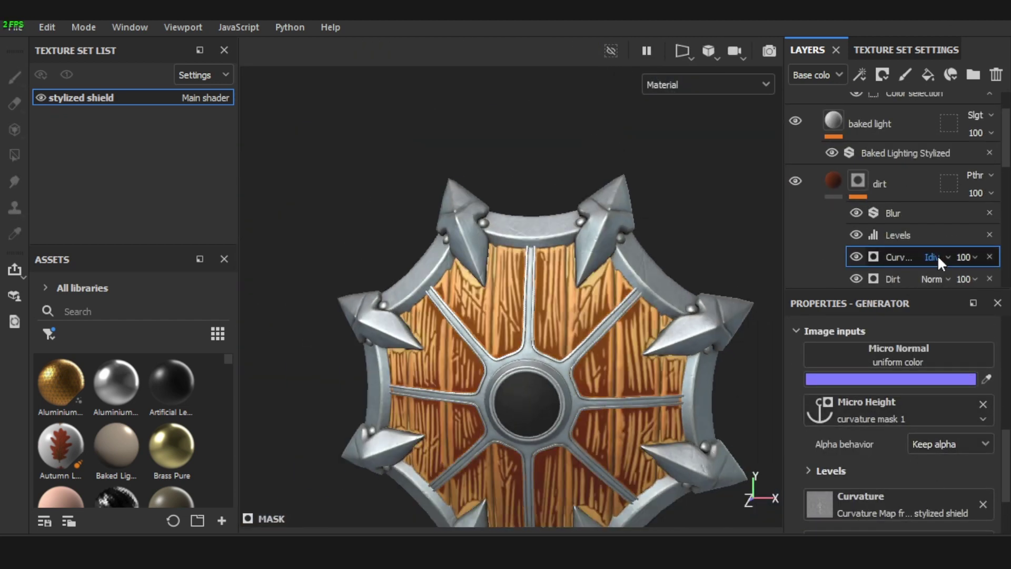
{"action": "scroll", "coordinate": [937, 255], "scroll_direction": "down", "scroll_amount": 1}
{"action": "scroll", "coordinate": [937, 210], "scroll_direction": "down", "scroll_amount": 3}
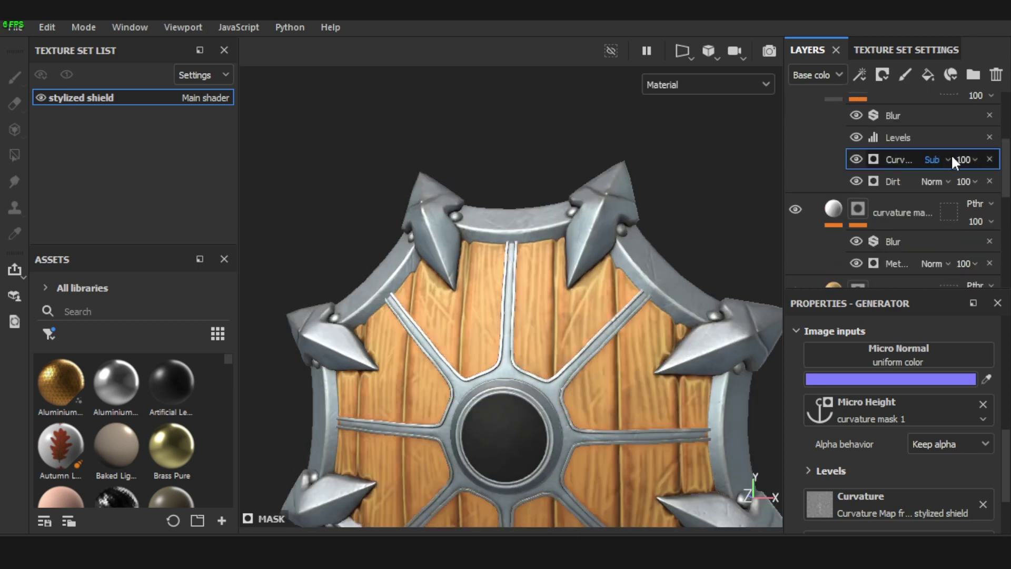
{"action": "scroll", "coordinate": [936, 157], "scroll_direction": "down", "scroll_amount": 2}
{"action": "scroll", "coordinate": [937, 162], "scroll_direction": "down", "scroll_amount": 2}
{"action": "scroll", "coordinate": [937, 162], "scroll_direction": "up", "scroll_amount": 2}
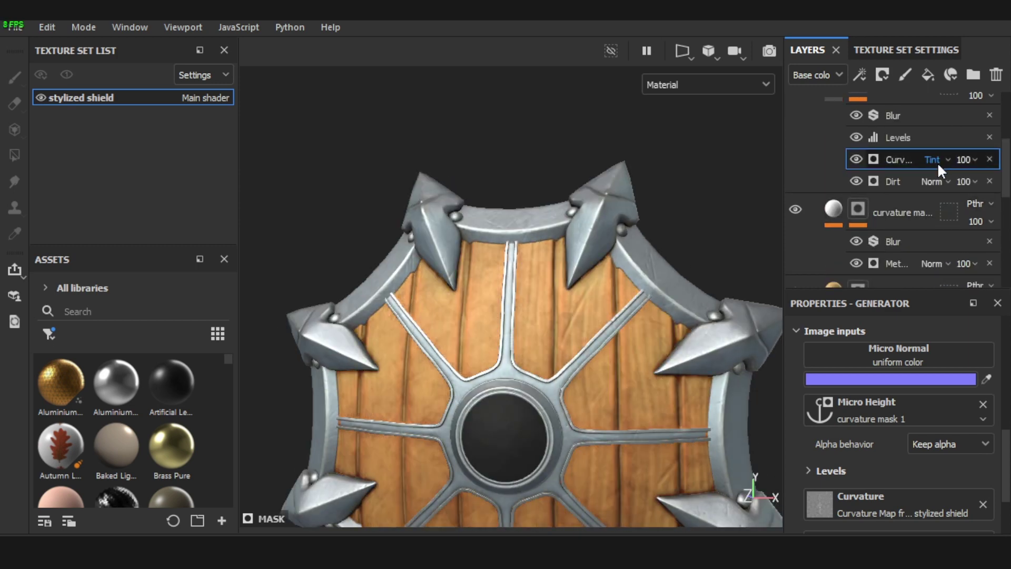
{"action": "scroll", "coordinate": [974, 156], "scroll_direction": "down", "scroll_amount": 5}
{"action": "scroll", "coordinate": [867, 141], "scroll_direction": "up", "scroll_amount": 2}
{"action": "left_click", "coordinate": [880, 183]}
{"action": "left_click_drag", "start_coordinate": [867, 436], "coordinate": [900, 436]}
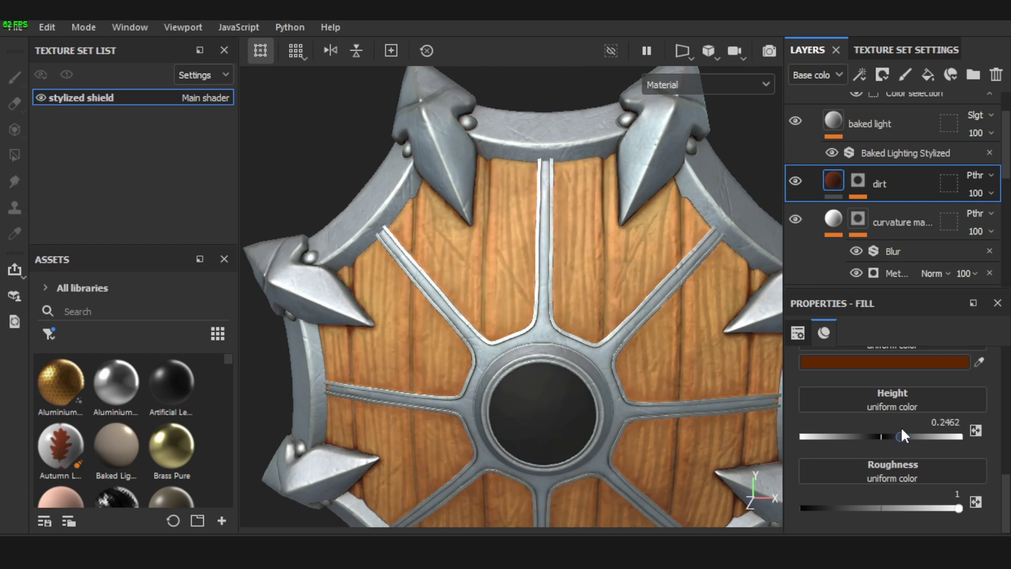
Move the Dirt generator above the curvature generator in the dirt mask.
{"action": "scroll", "coordinate": [524, 278], "scroll_direction": "up", "scroll_amount": 2}
{"action": "scroll", "coordinate": [499, 295], "scroll_direction": "down", "scroll_amount": 5}
{"action": "left_click", "coordinate": [857, 181]}
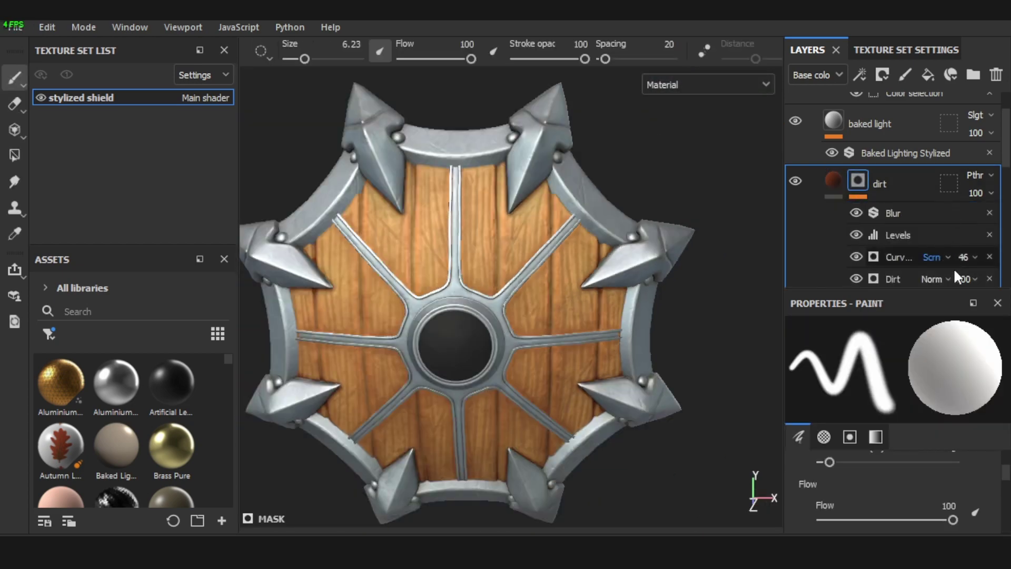
{"action": "left_click_drag", "start_coordinate": [892, 284], "coordinate": [895, 258]}
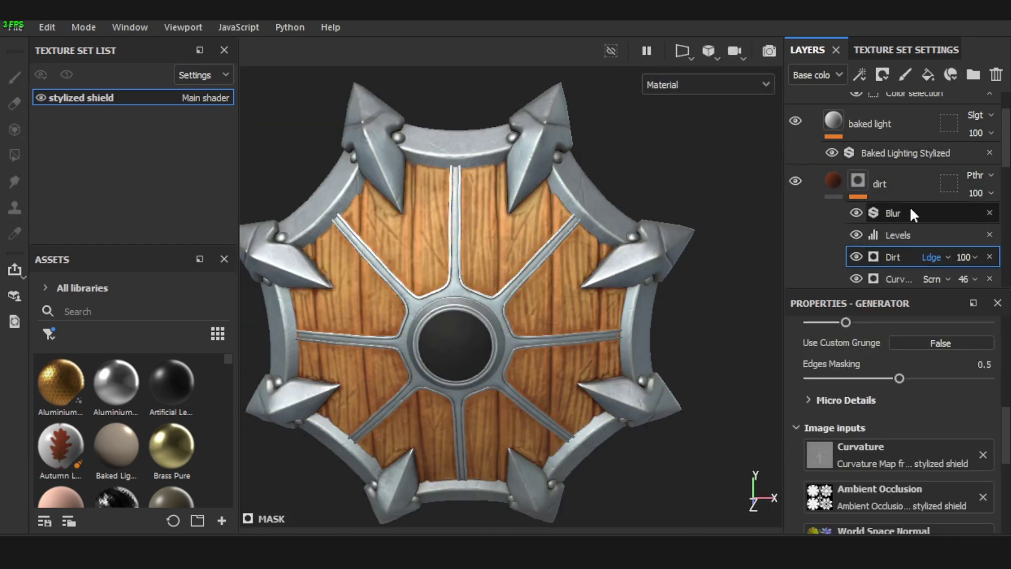
{"action": "scroll", "coordinate": [950, 356], "scroll_direction": "up", "scroll_amount": 1}
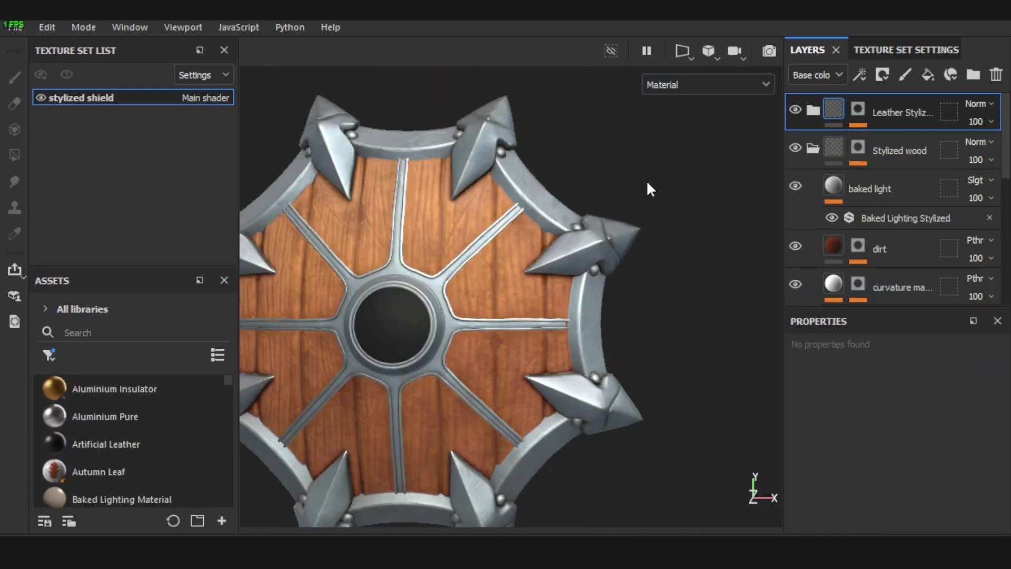
Re-enable the base layer, tighten the dirt mask levels, and change the dirt base colour.
{"action": "left_click", "coordinate": [796, 194]}
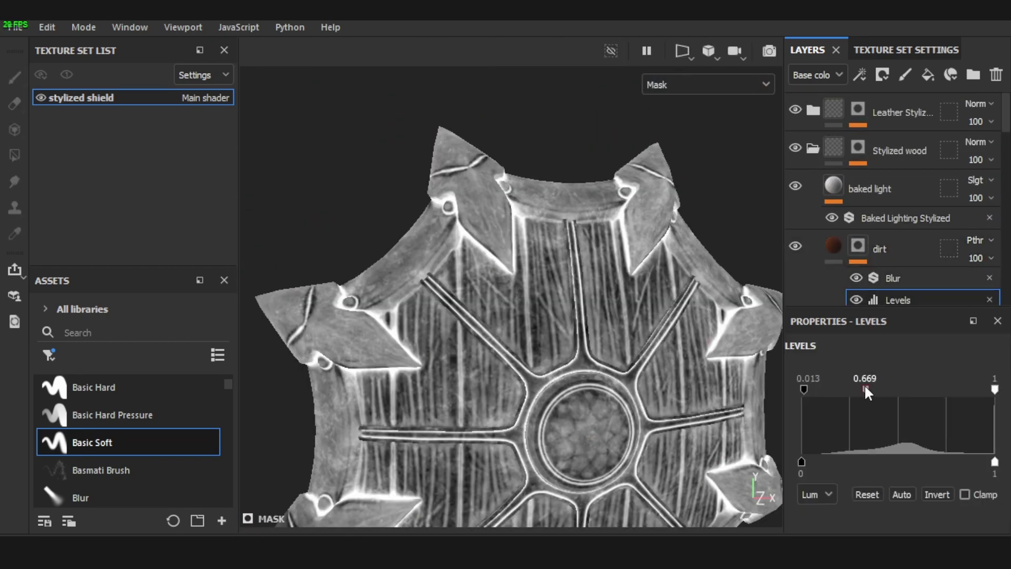
{"action": "mouse_move", "coordinate": [804, 390]}
{"action": "left_mouse_down"}
{"action": "mouse_move", "coordinate": [908, 391]}
{"action": "mouse_move", "coordinate": [841, 390]}
{"action": "left_mouse_up"}
{"action": "key", "text": "m"}
{"action": "key", "text": "m"}
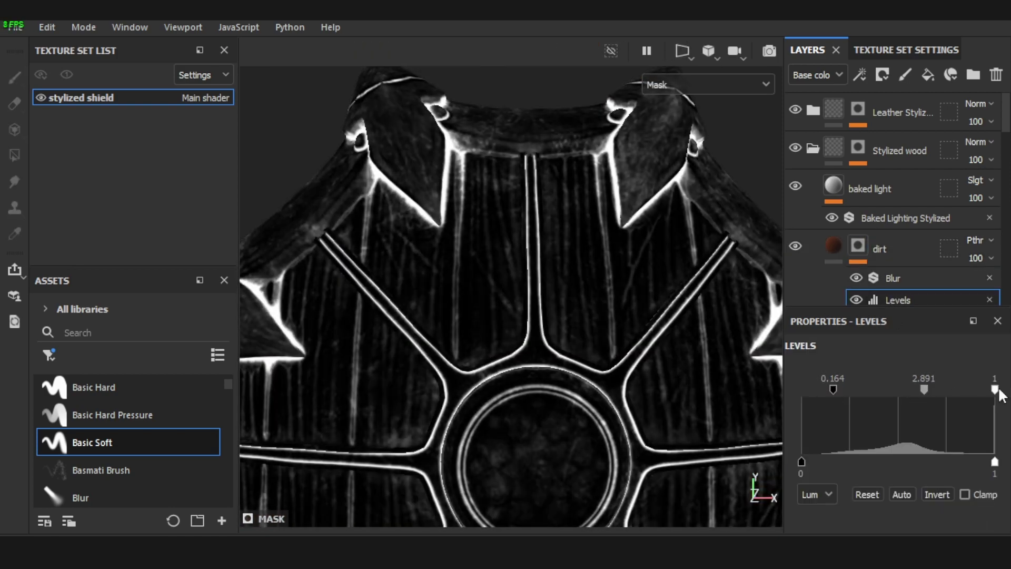
{"action": "left_click_drag", "start_coordinate": [995, 390], "coordinate": [946, 389]}
{"action": "key", "text": "m"}
{"action": "left_click", "coordinate": [879, 248]}
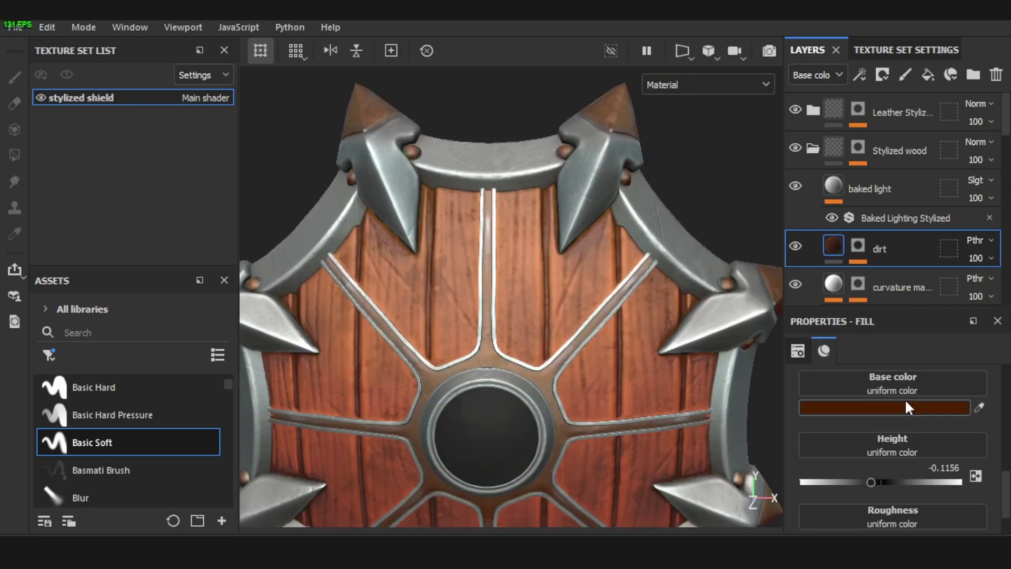
{"action": "left_click", "coordinate": [885, 407]}
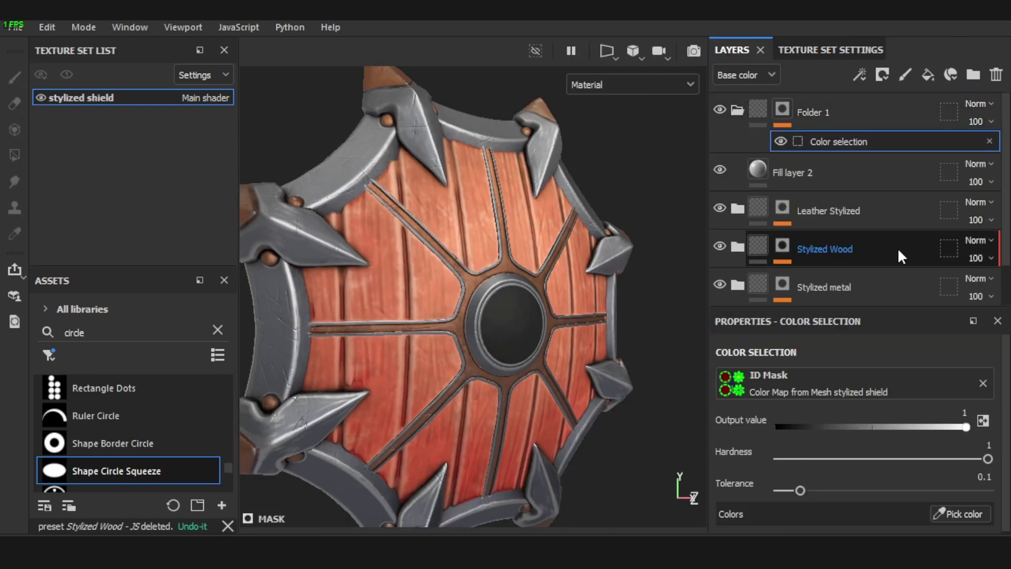
Rename the new folder to 'Stylized crystal'.
{"action": "double_click", "coordinate": [820, 111]}
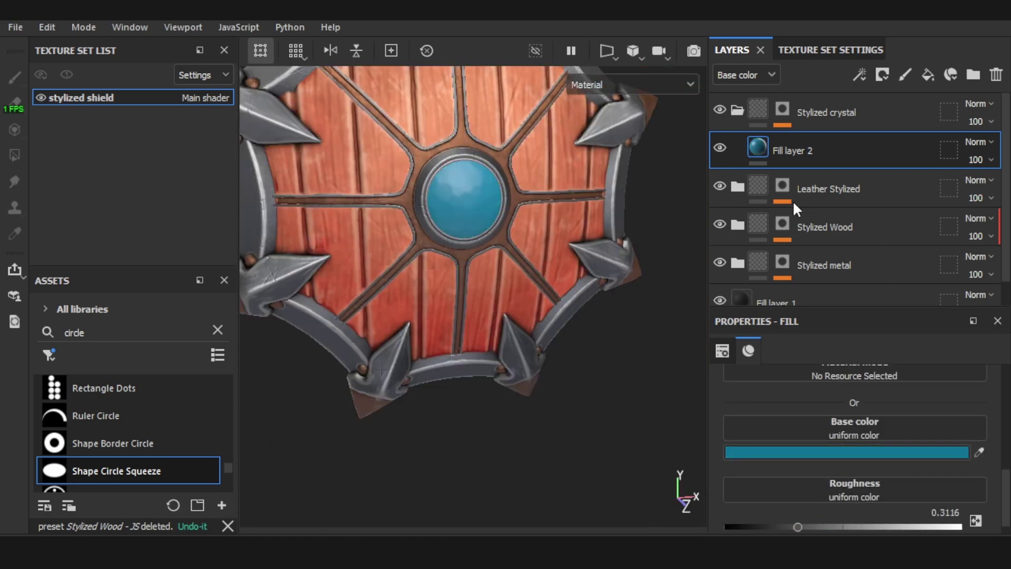
{"action": "scroll", "coordinate": [440, 140], "scroll_direction": "up", "scroll_amount": 5}
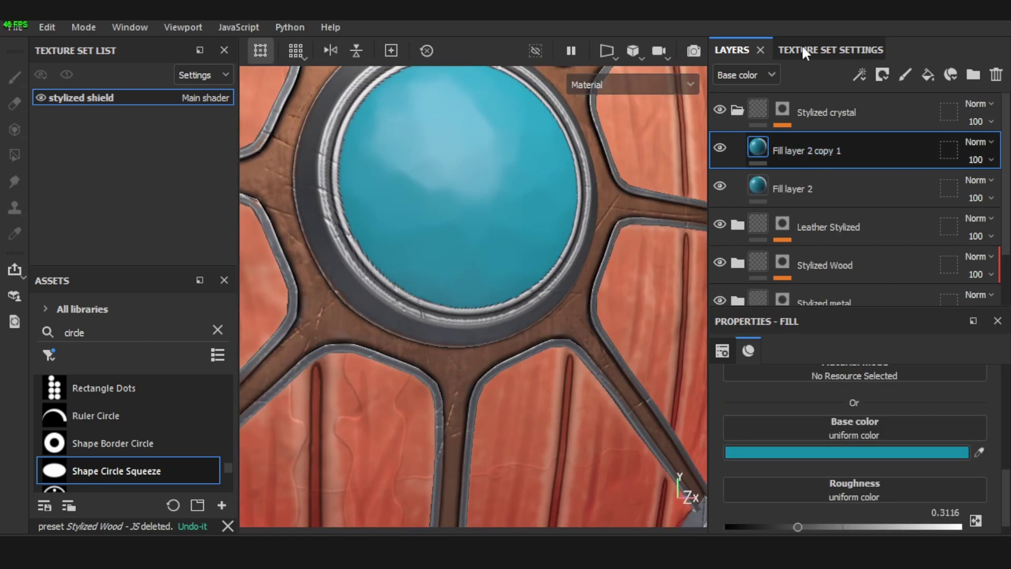
{"action": "scroll", "coordinate": [848, 500], "scroll_direction": "up", "scroll_amount": 2}
{"action": "scroll", "coordinate": [835, 514], "scroll_direction": "down", "scroll_amount": 2}
Mask the crystal copies with Curvature generators, maximize height, and set global balance to 0.66.
{"action": "left_click", "coordinate": [965, 319]}
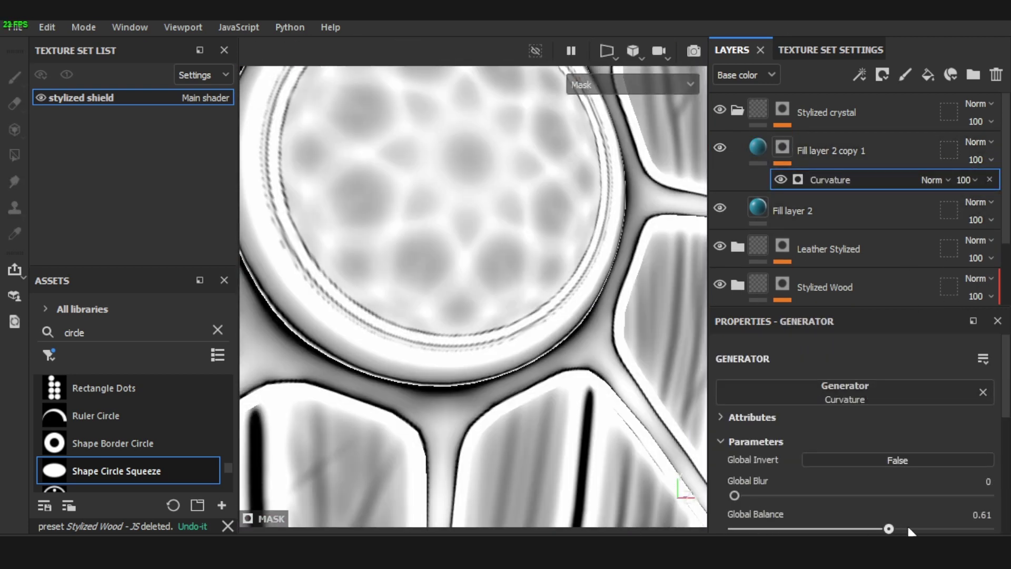
{"action": "left_click_drag", "start_coordinate": [892, 528], "coordinate": [791, 528]}
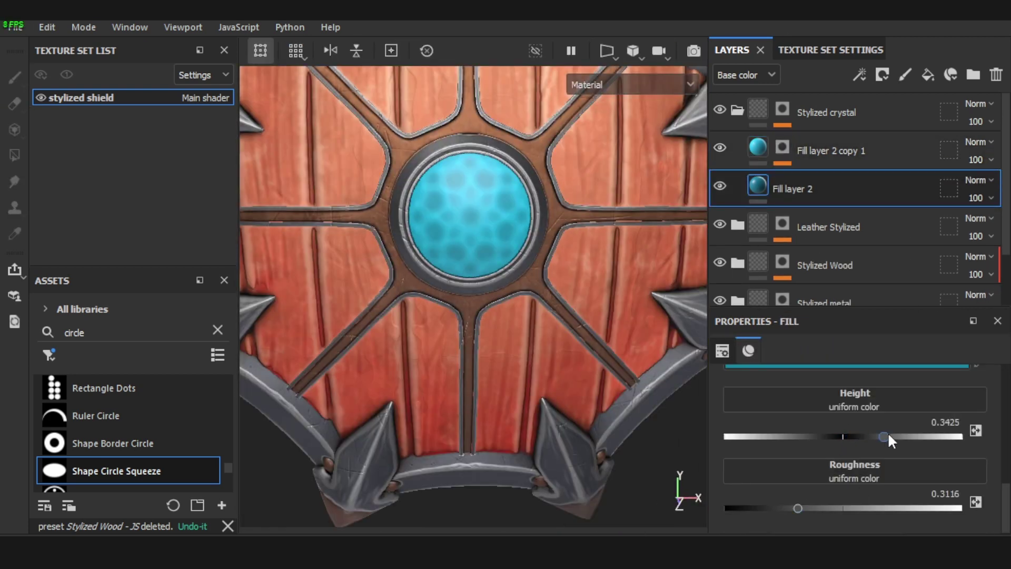
{"action": "left_click_drag", "start_coordinate": [889, 440], "coordinate": [973, 465]}
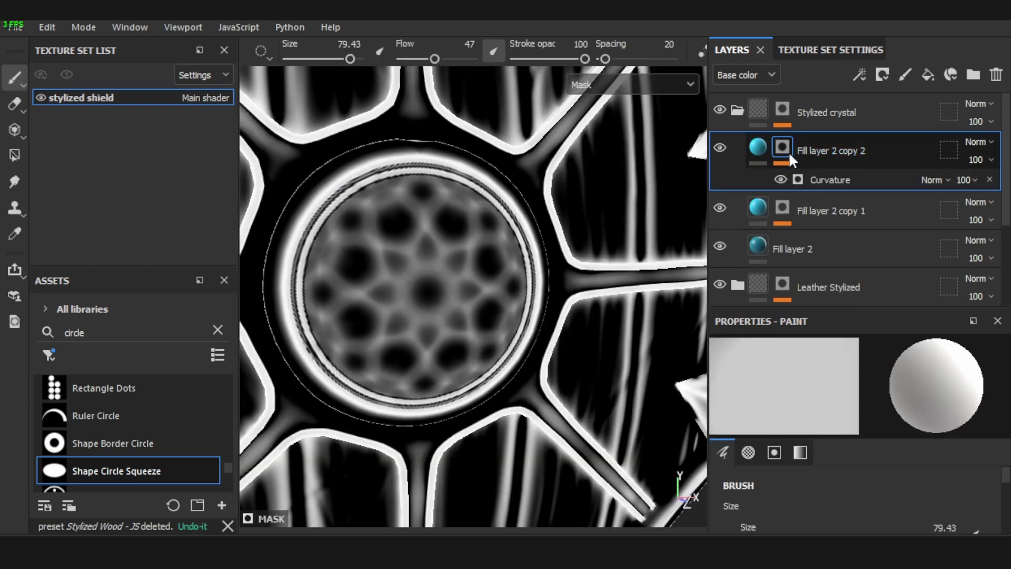
{"action": "left_click", "coordinate": [795, 178]}
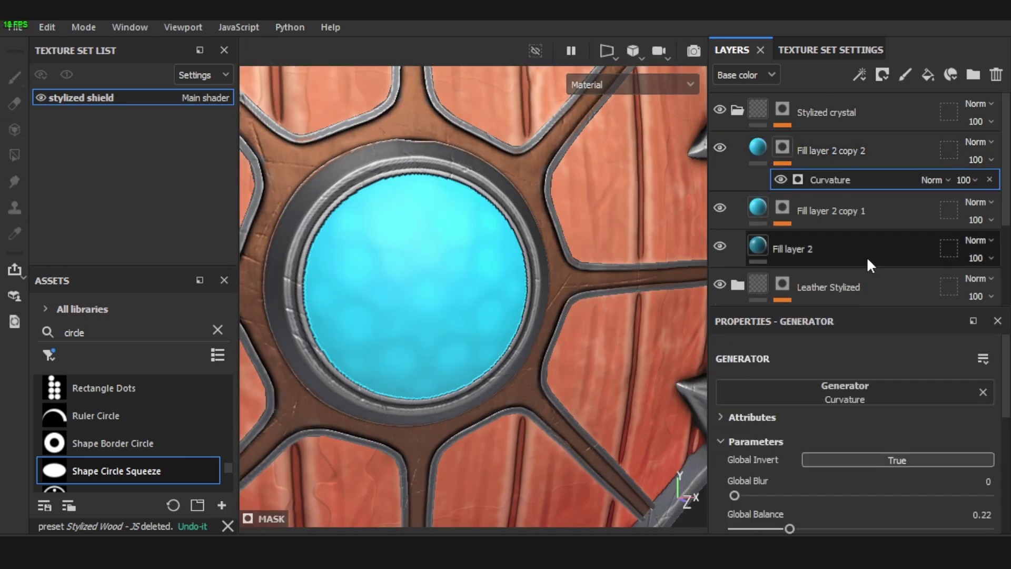
{"action": "left_click_drag", "start_coordinate": [821, 480], "coordinate": [925, 481]}
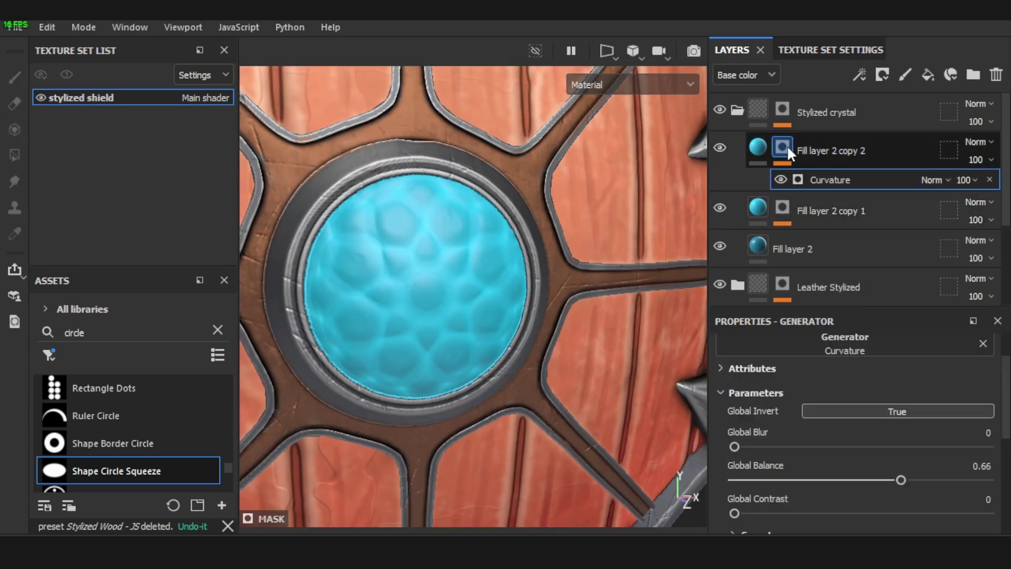